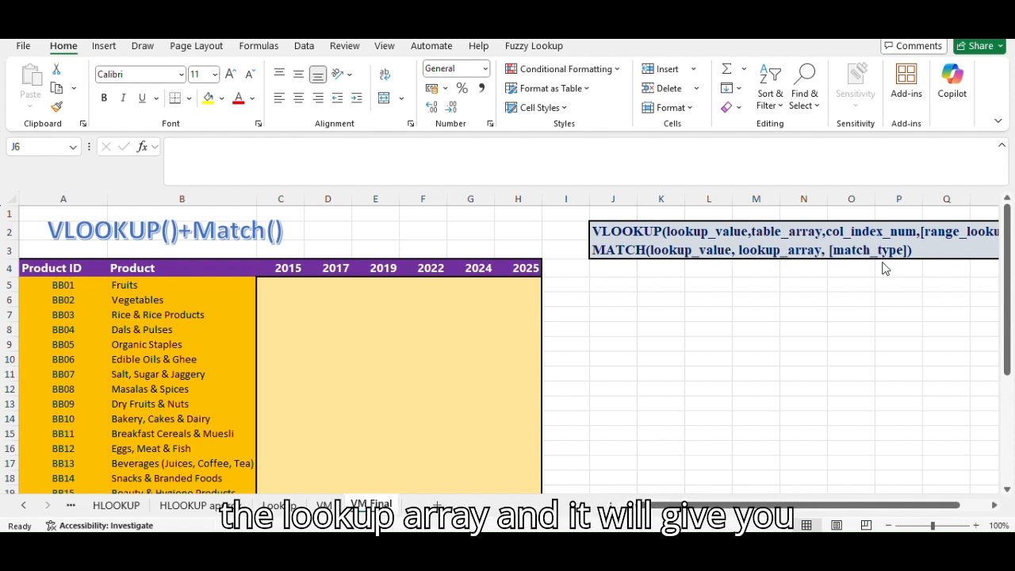
# Compare the full yearly sales table on the VM sheet with the selected-year layout on the VM Final sheet
pyautogui.click(664, 324)
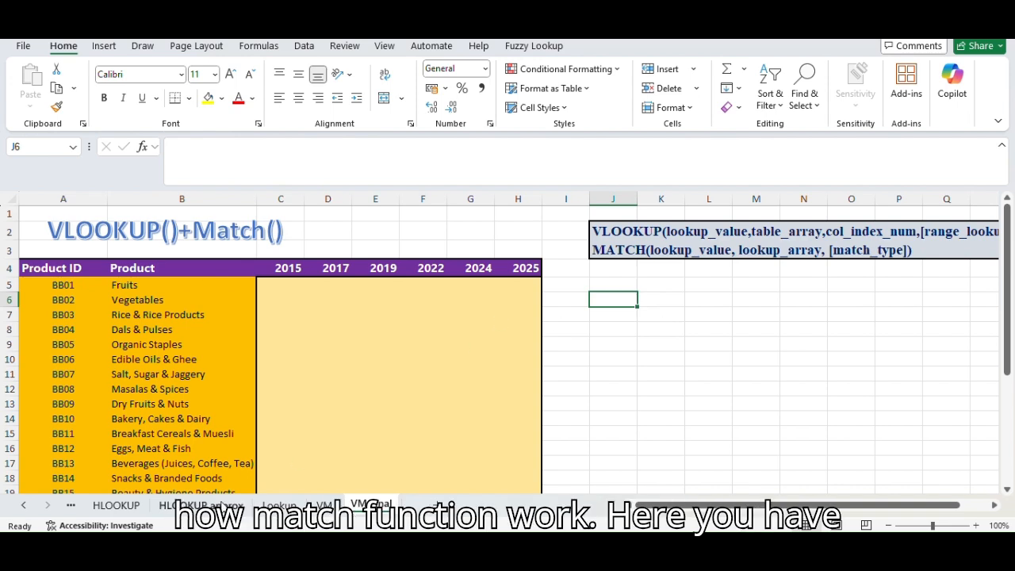
pyautogui.click(323, 505)
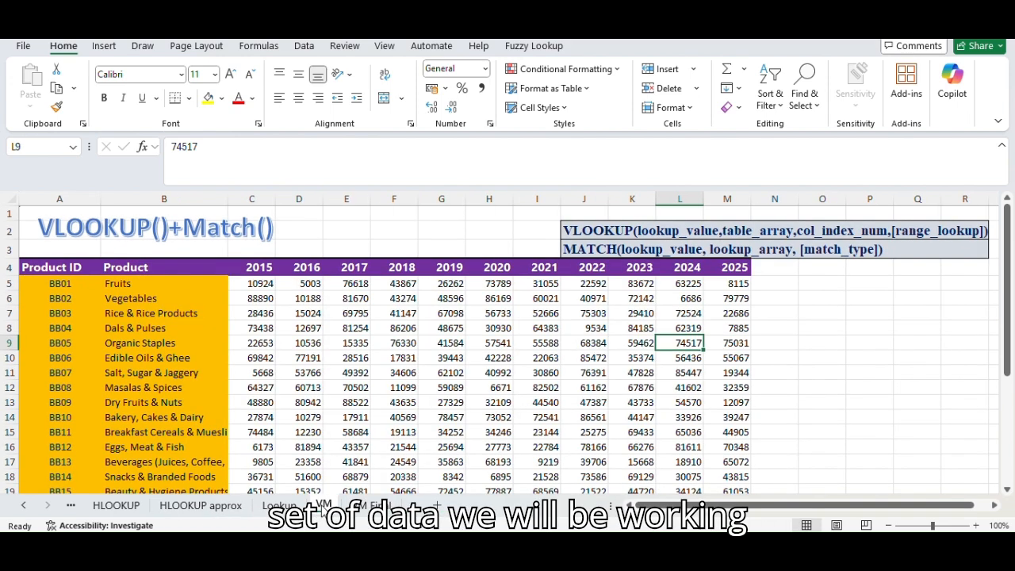
pyautogui.click(358, 505)
pyautogui.click(325, 505)
pyautogui.click(349, 388)
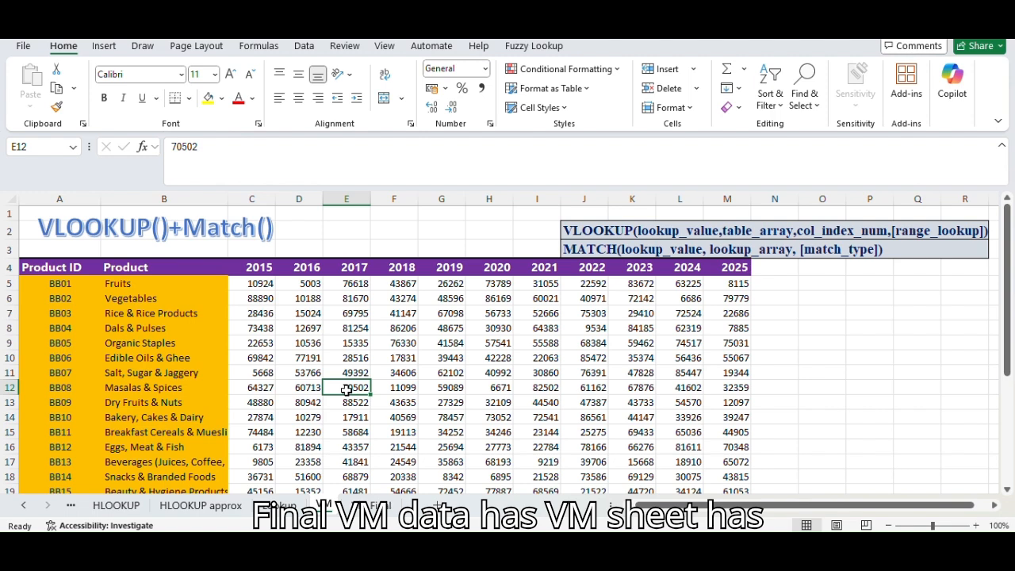
pyautogui.scroll(-4, 347, 390)
pyautogui.scroll(4, 346, 389)
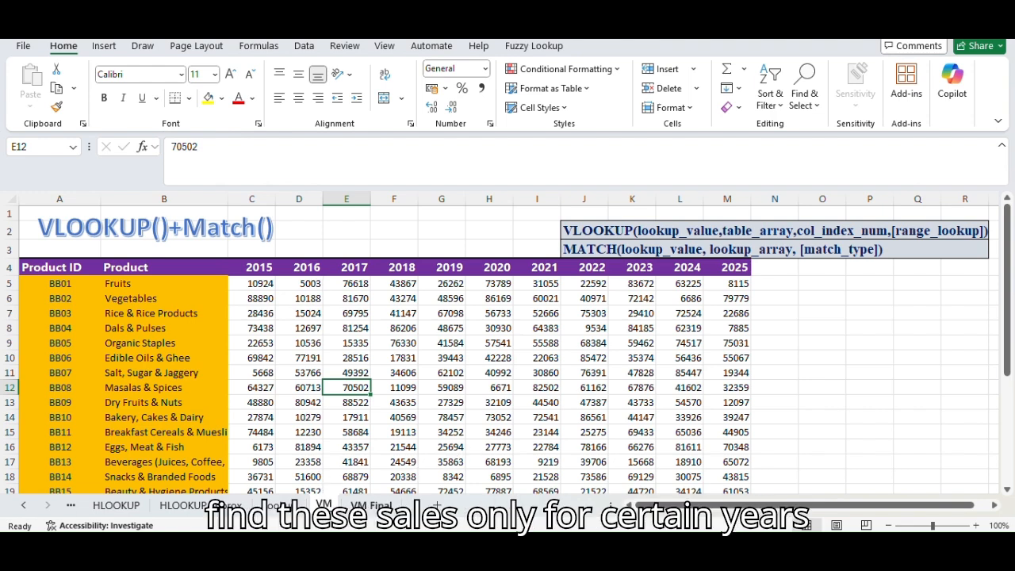
pyautogui.click(371, 504)
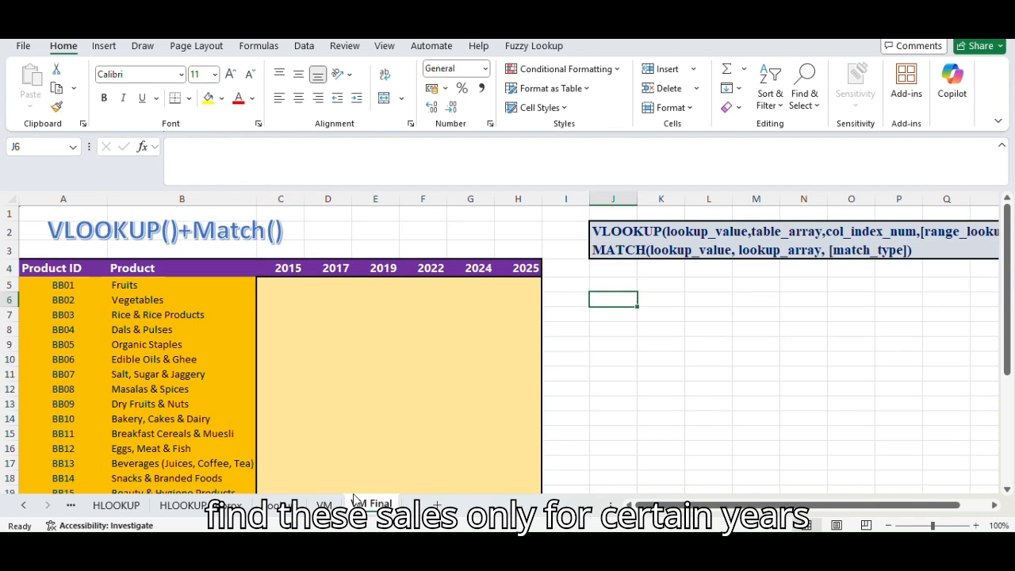
pyautogui.click(303, 333)
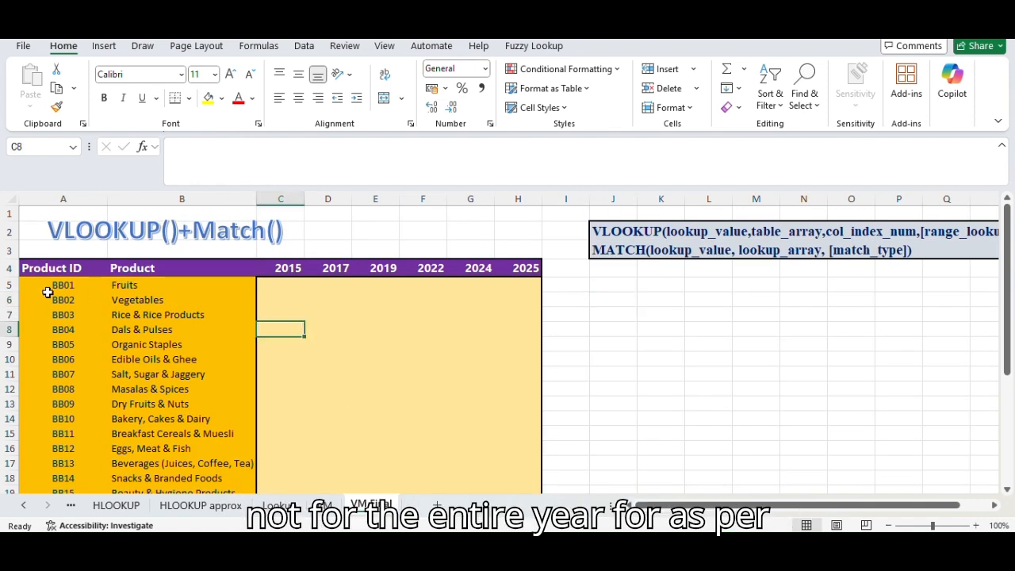
pyautogui.click(613, 296)
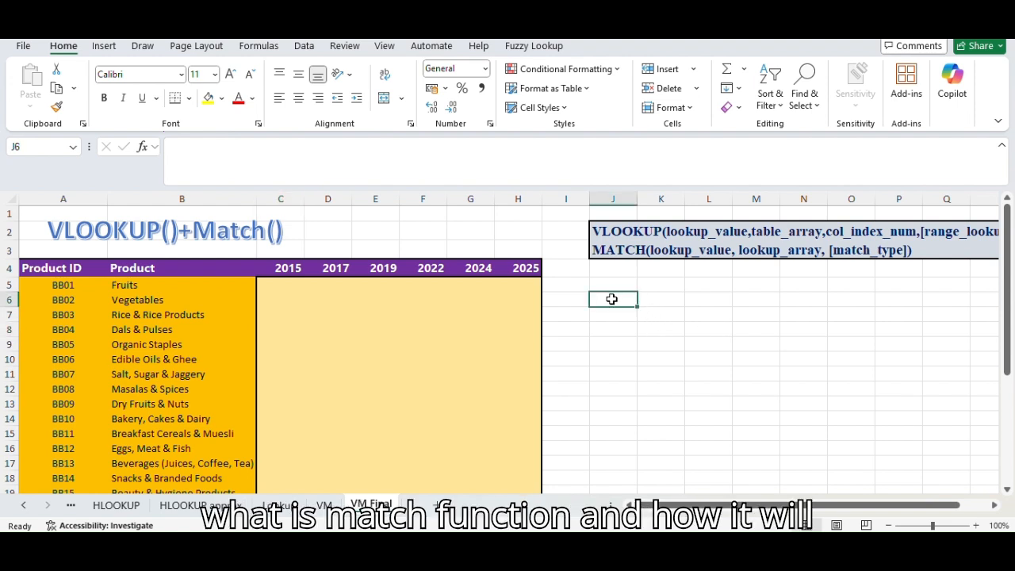
pyautogui.write('=math(')
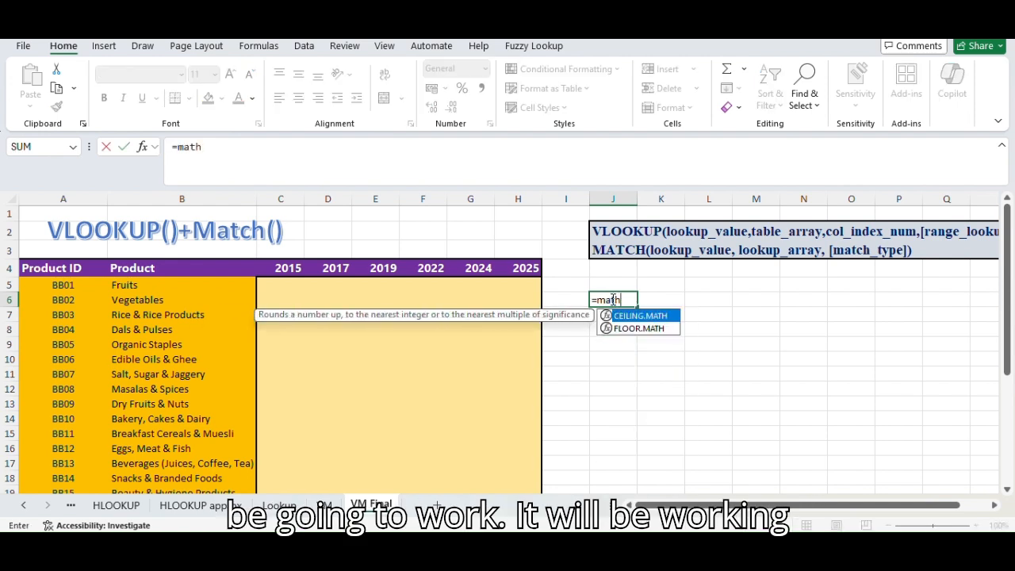
pyautogui.click(280, 267)
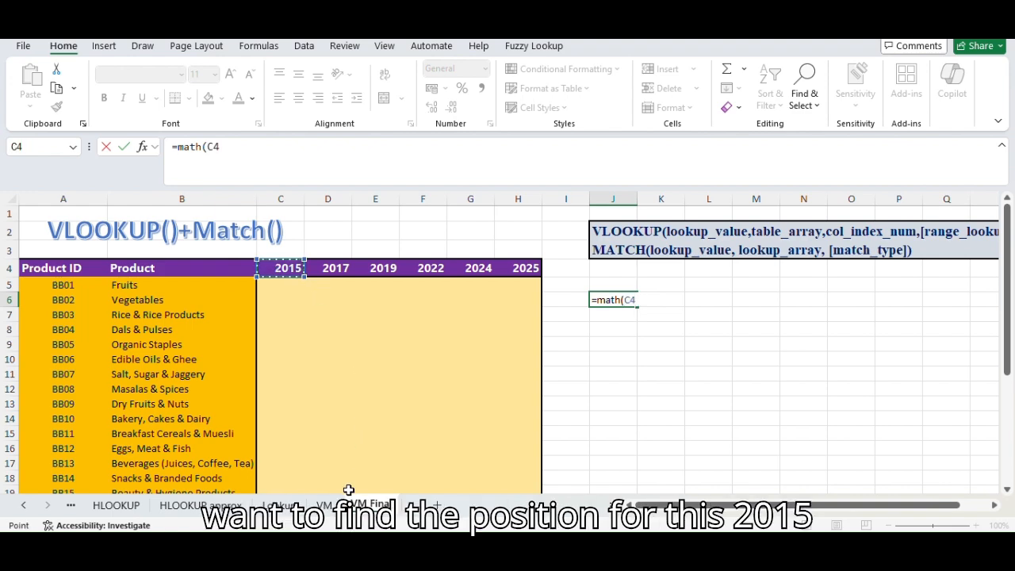
pyautogui.click(325, 506)
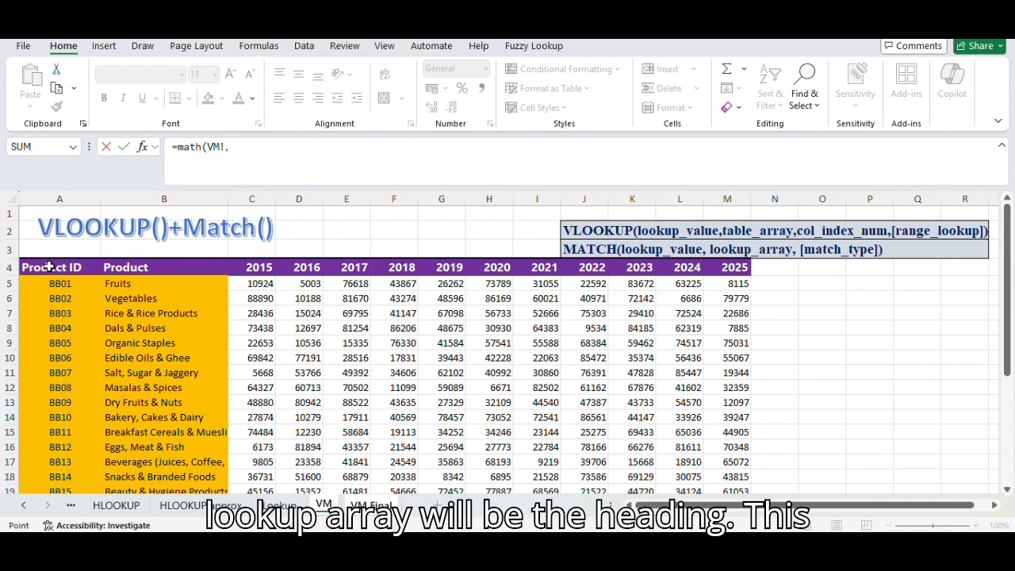
pyautogui.moveTo(50, 268); pyautogui.dragTo(751, 267)
pyautogui.write(',')
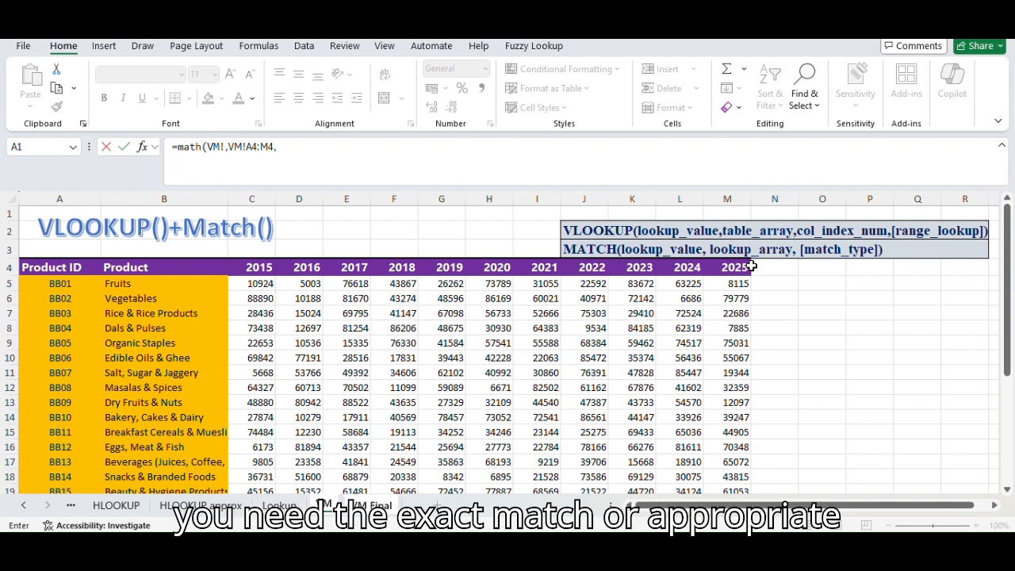
pyautogui.write('0')
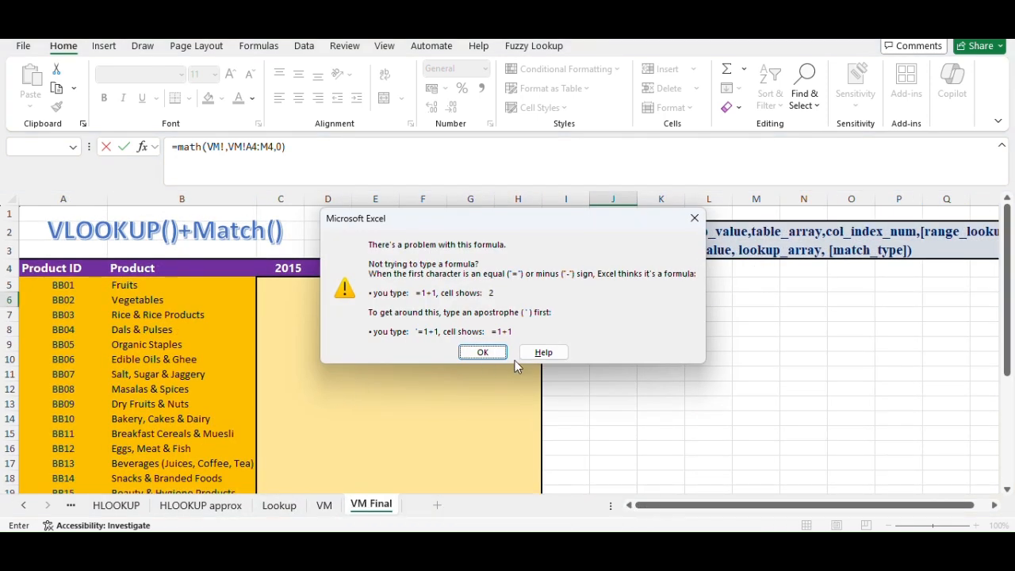
pyautogui.click(482, 353)
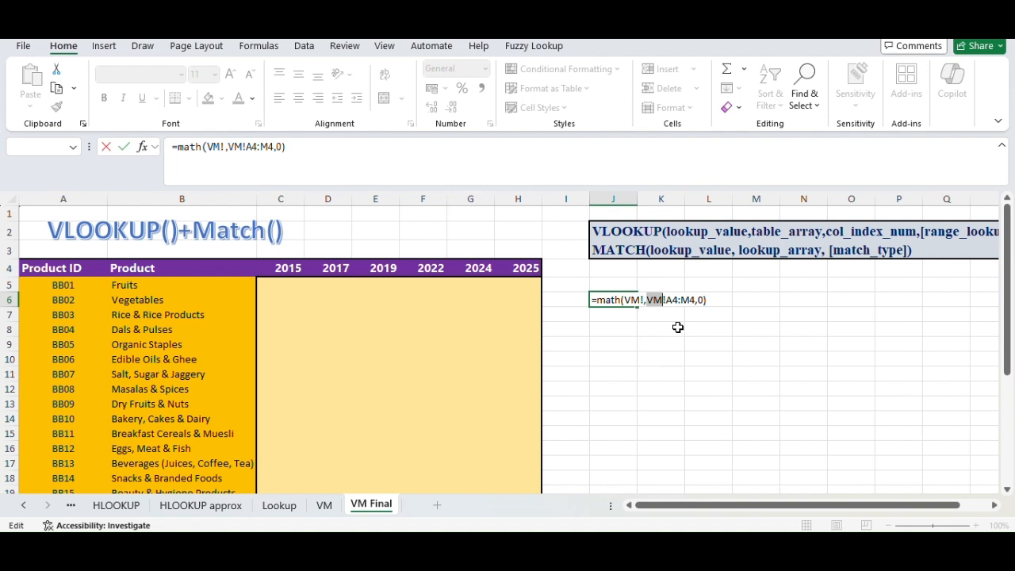
pyautogui.press('Escape')
# Enter a MATCH formula in J6 of VM Final that looks up C4 in VM!A4:M4 with exact match (0)
pyautogui.write('=mat')
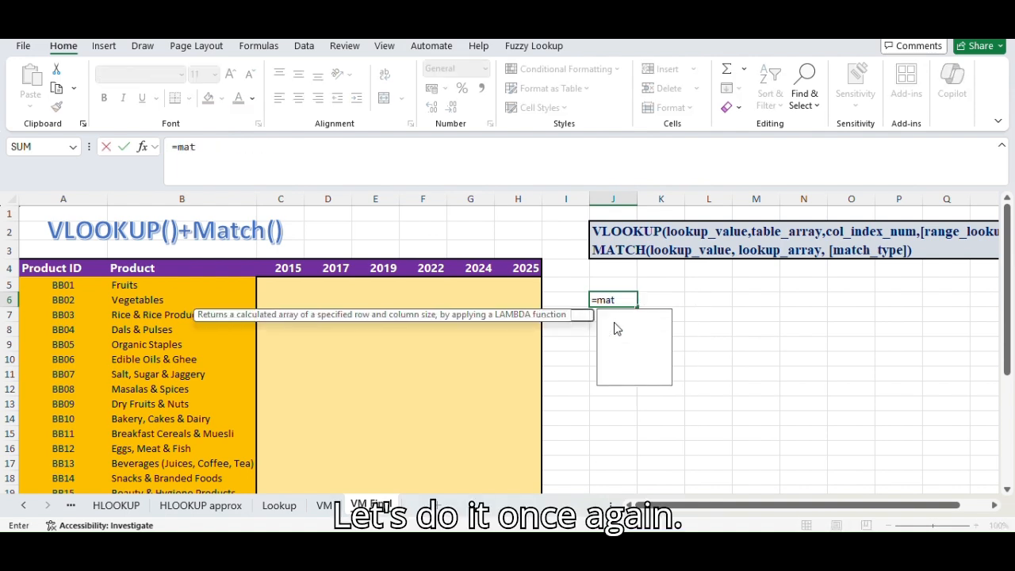
pyautogui.write('ch(')
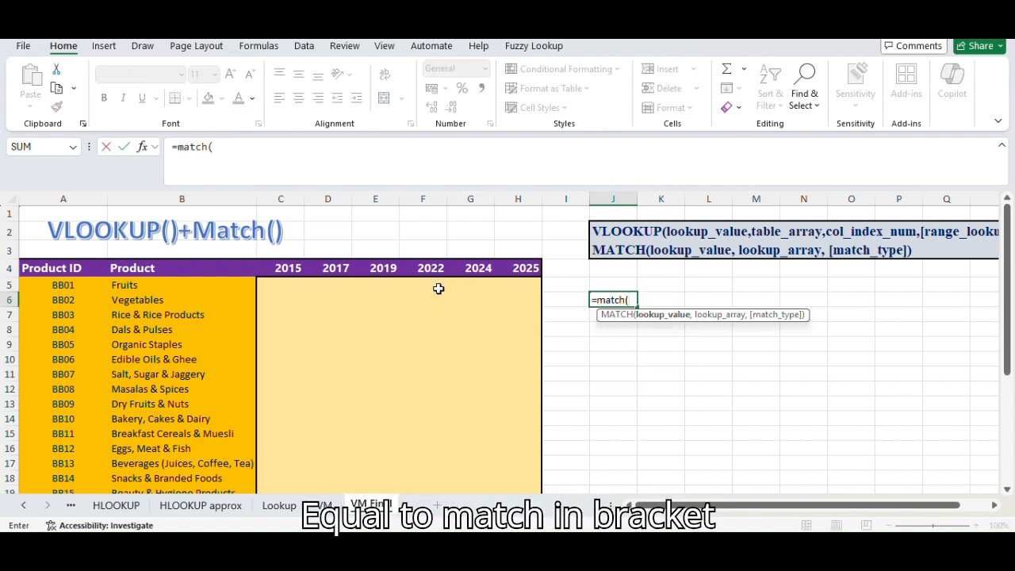
pyautogui.click(287, 268)
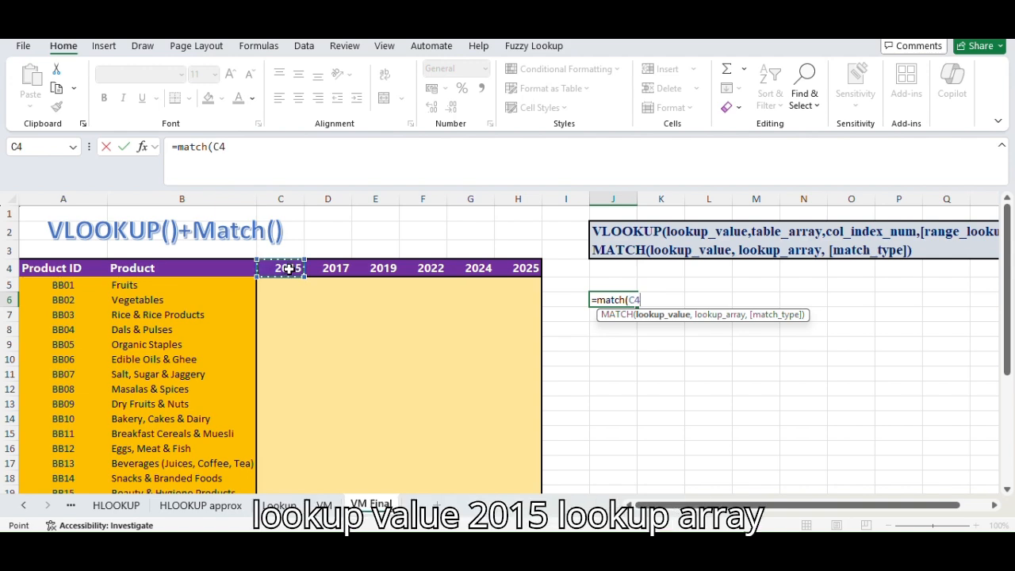
pyautogui.write(',')
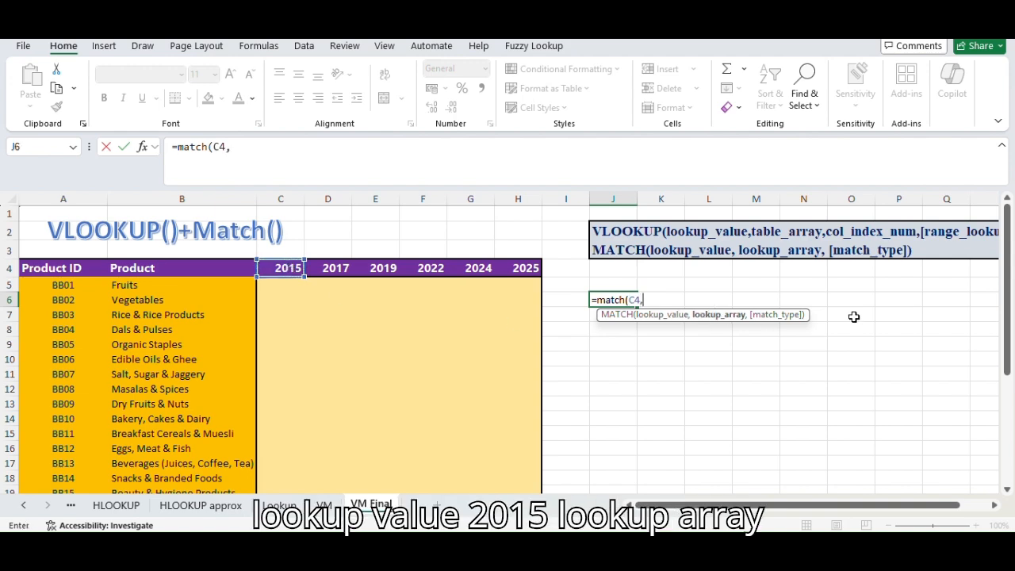
pyautogui.click(325, 506)
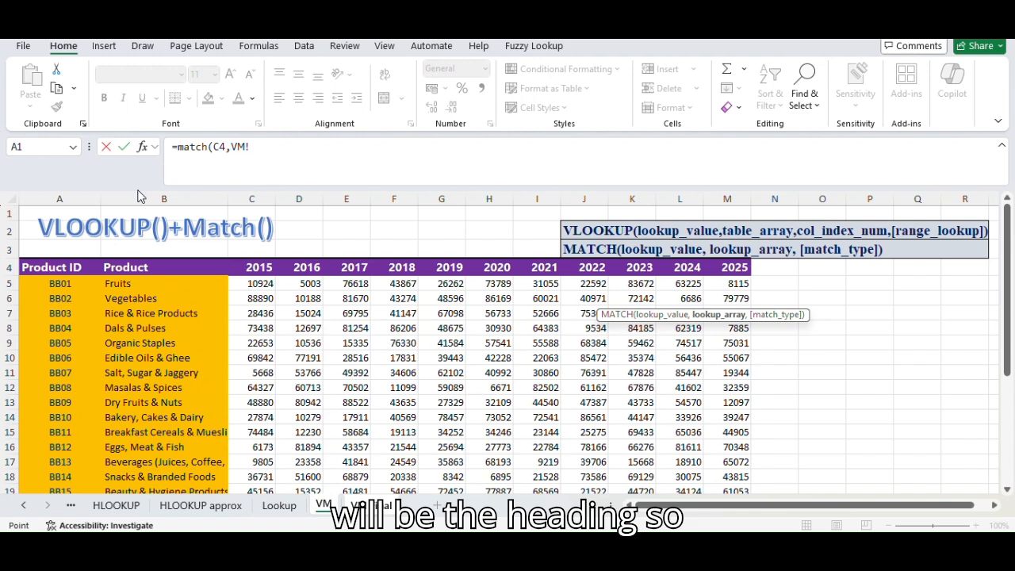
pyautogui.moveTo(55, 257); pyautogui.dragTo(746, 273)
pyautogui.write(',')
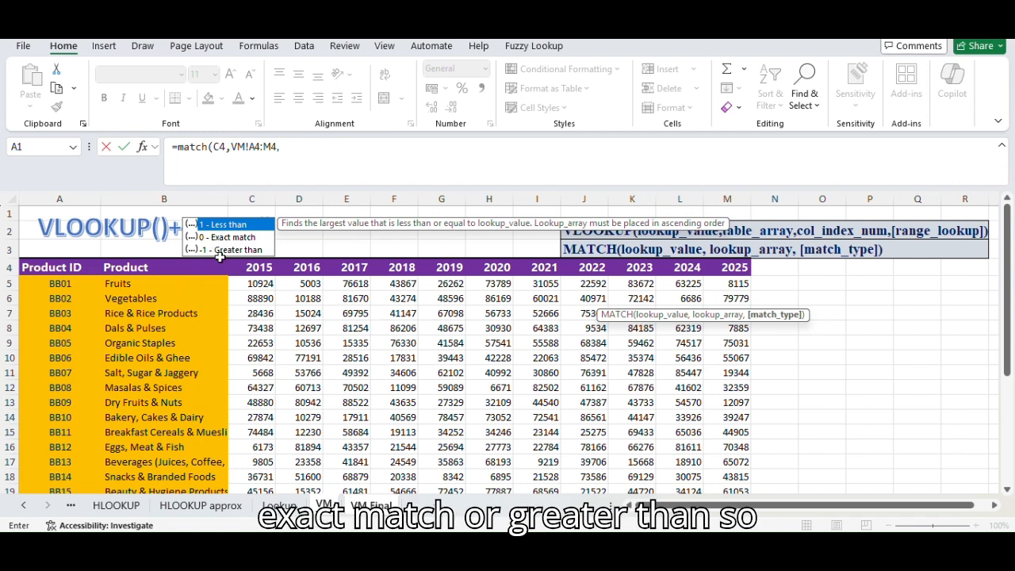
pyautogui.press('Down')
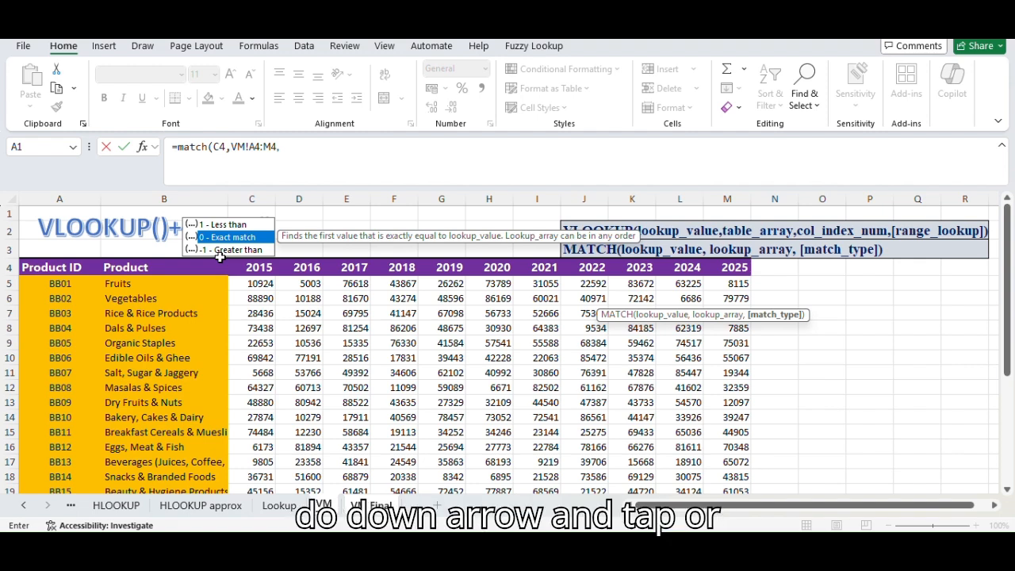
pyautogui.press('Tab')
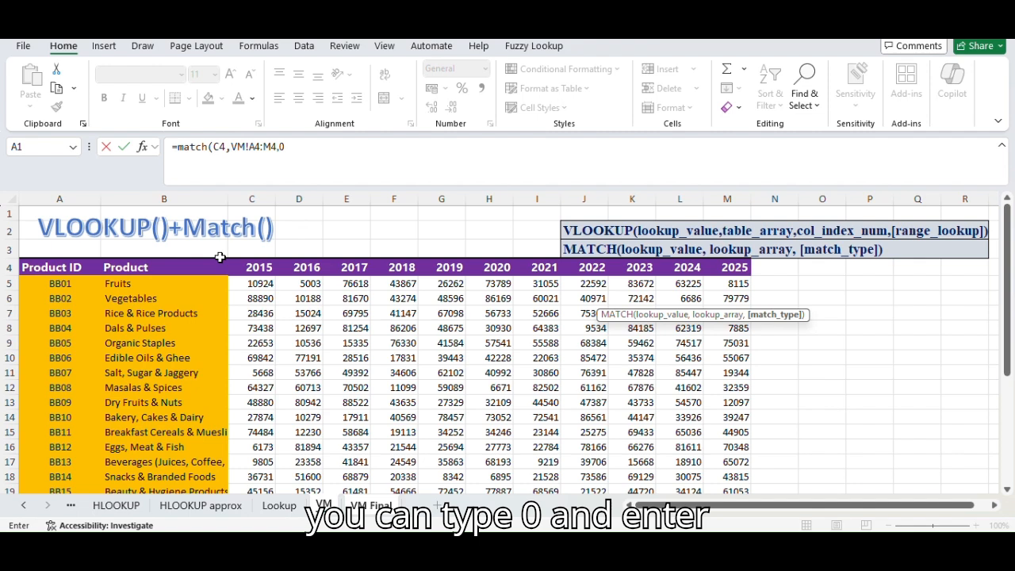
pyautogui.press('Return')
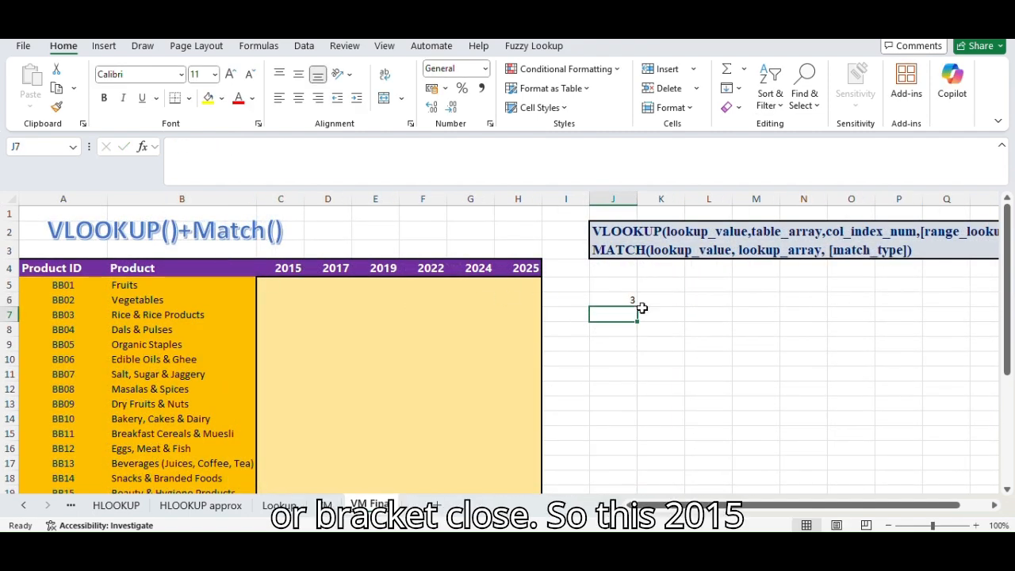
# Check the position of the 2015 heading in the VM sheet's header row, counting from Product ID
pyautogui.click(324, 505)
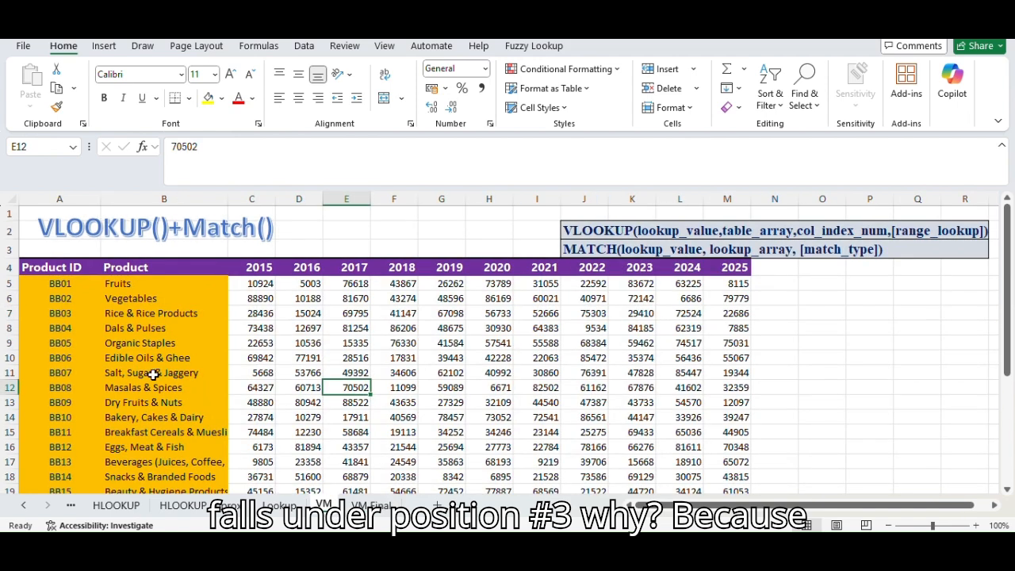
pyautogui.click(75, 267)
pyautogui.click(128, 267)
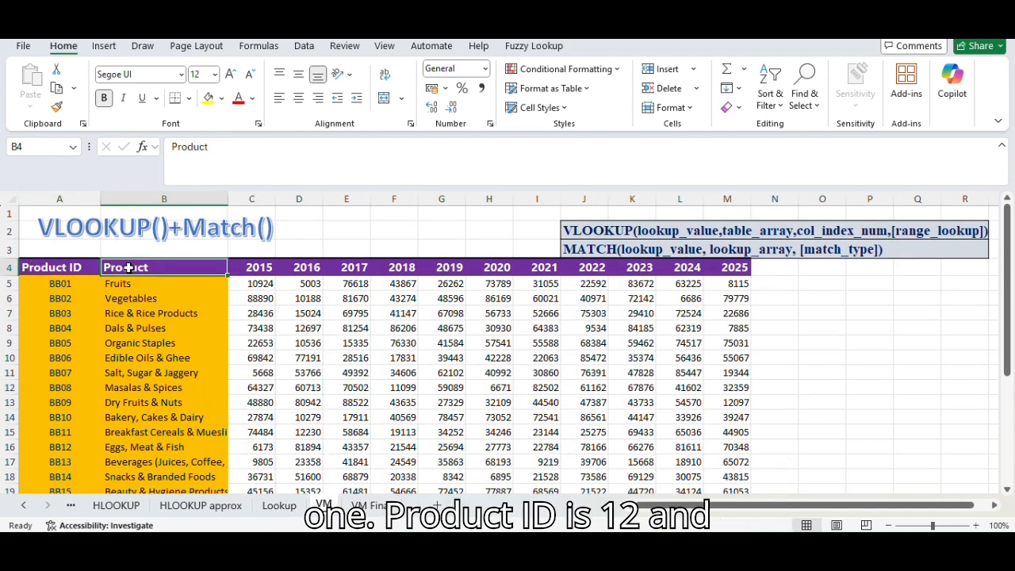
pyautogui.click(273, 268)
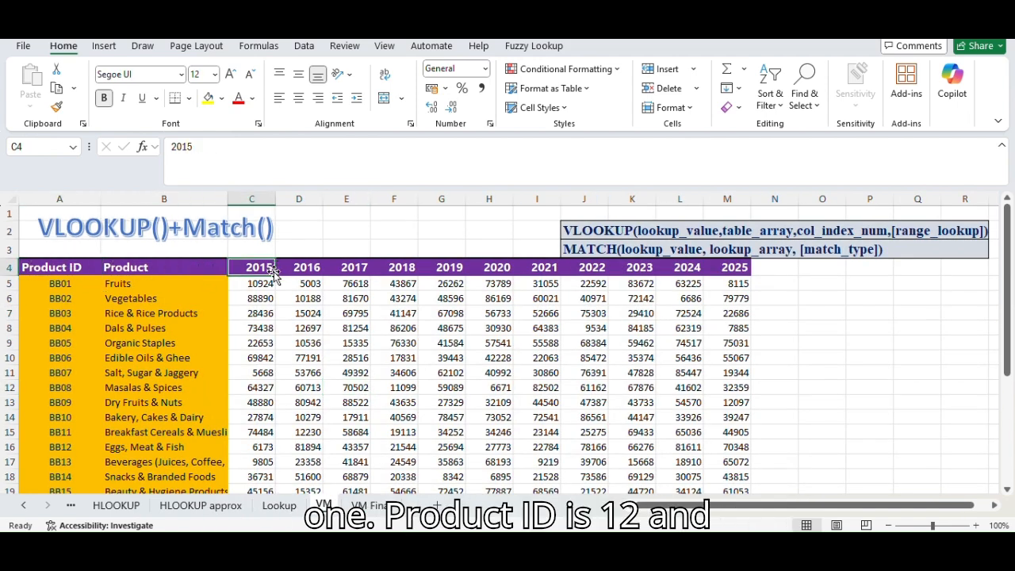
# Change the lookup value of the MATCH formula in J6 of VM Final to G4
pyautogui.click(379, 506)
pyautogui.click(625, 295)
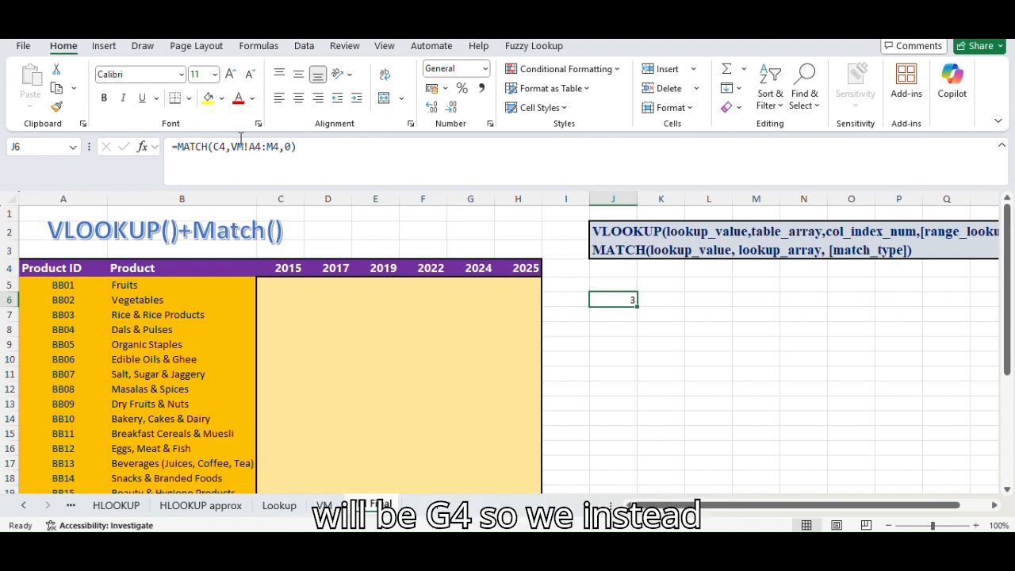
pyautogui.click(268, 168)
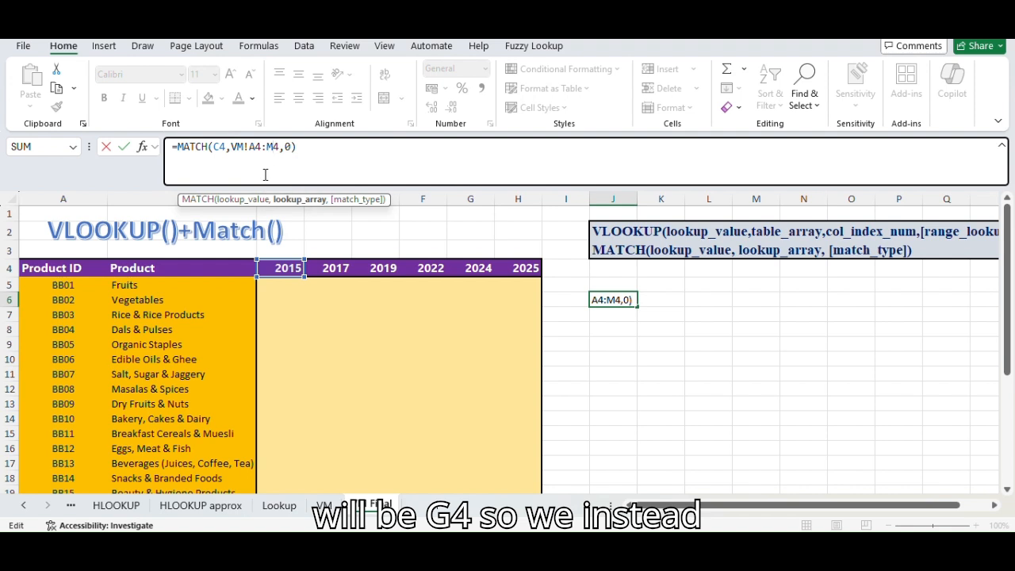
pyautogui.click(219, 148)
pyautogui.press('BackSpace')
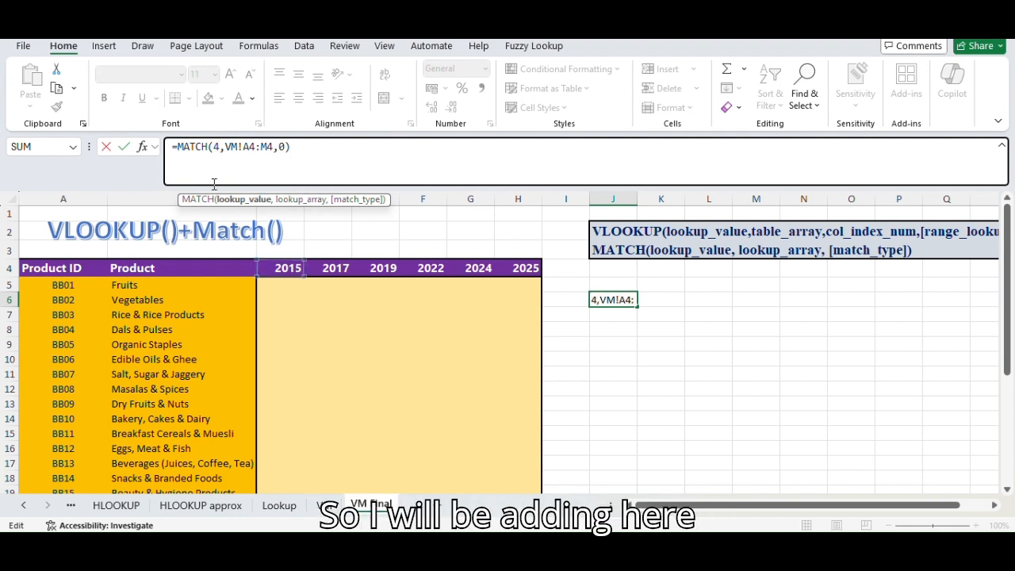
pyautogui.write('G')
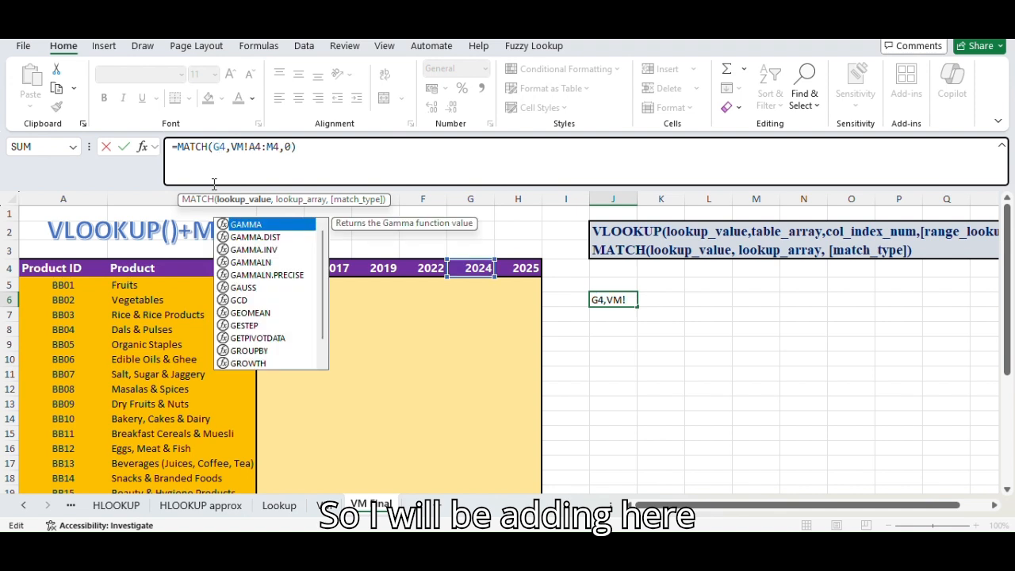
pyautogui.press('Return')
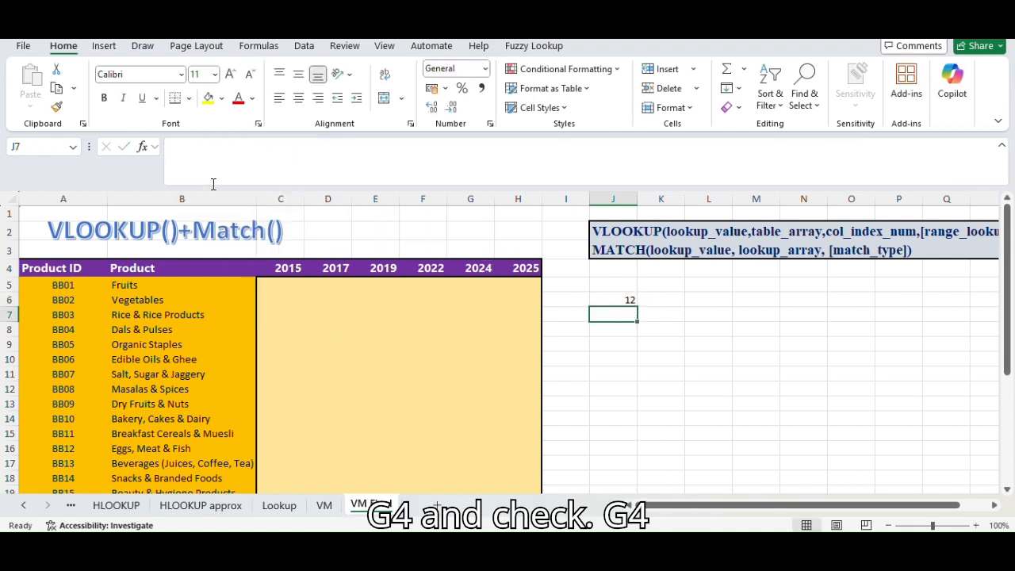
# Check the position of the 2024 heading in the VM sheet's header row, counting from Product ID
pyautogui.click(616, 300)
pyautogui.click(323, 505)
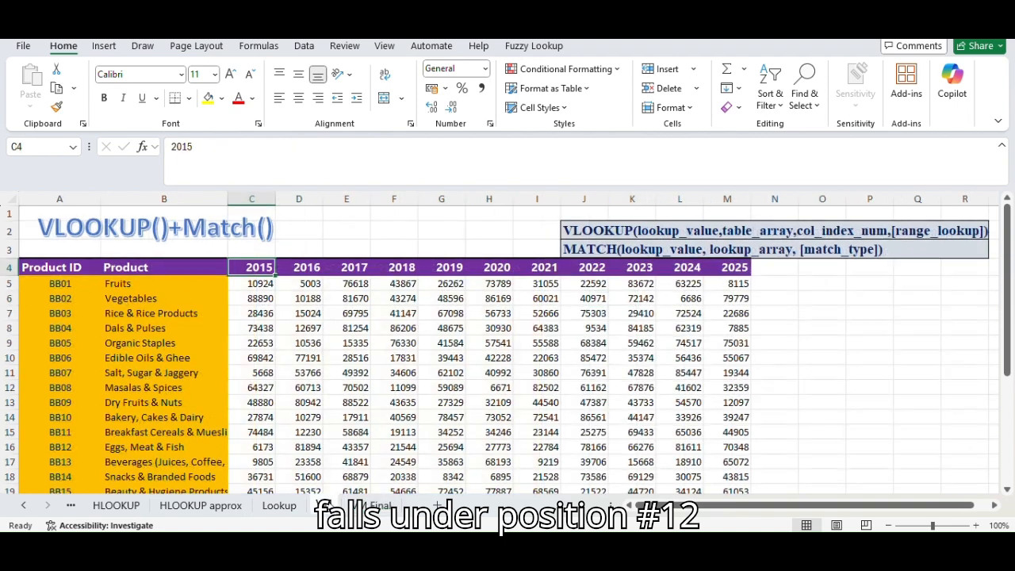
pyautogui.click(90, 266)
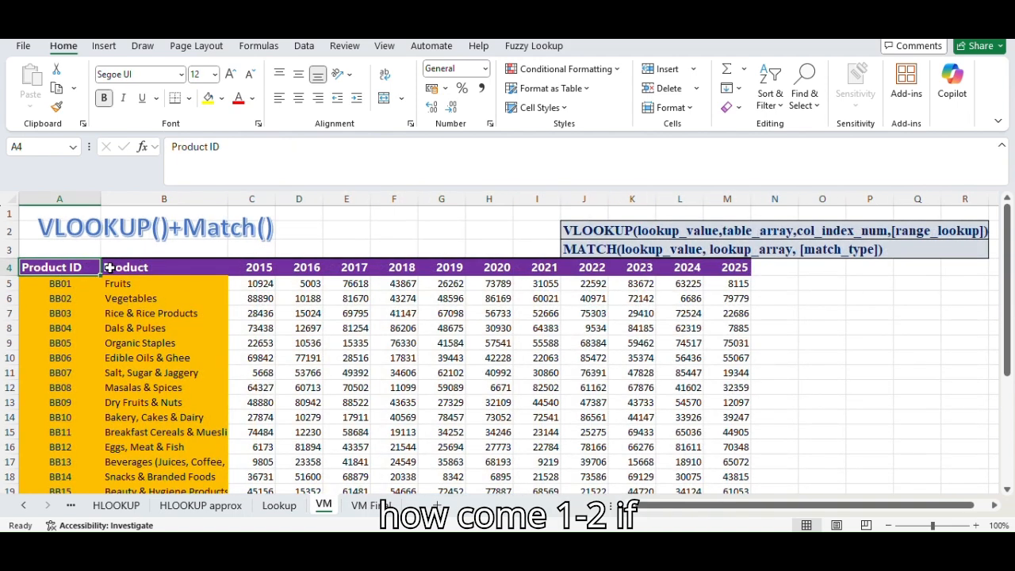
pyautogui.click(158, 268)
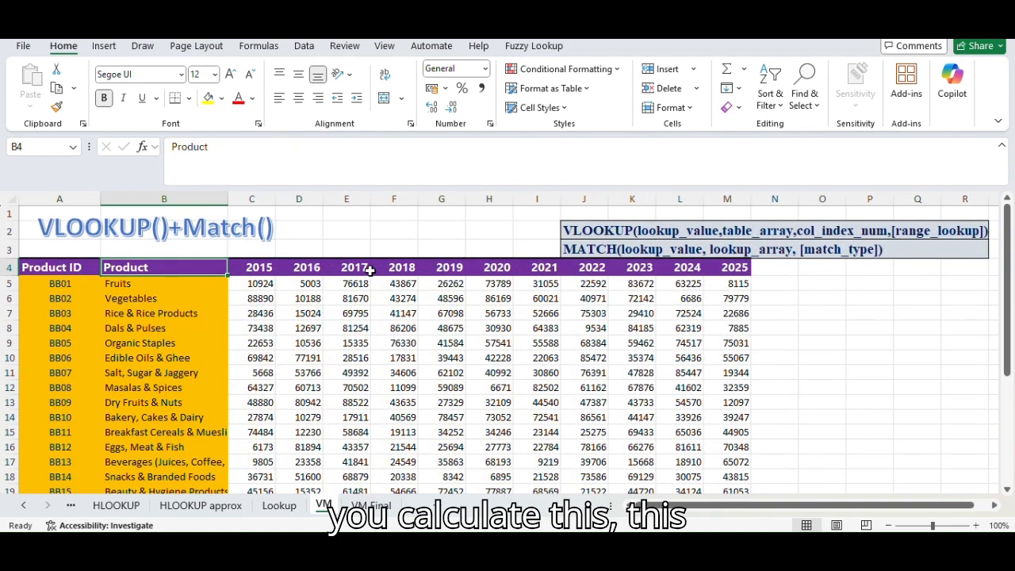
pyautogui.click(261, 267)
pyautogui.click(316, 268)
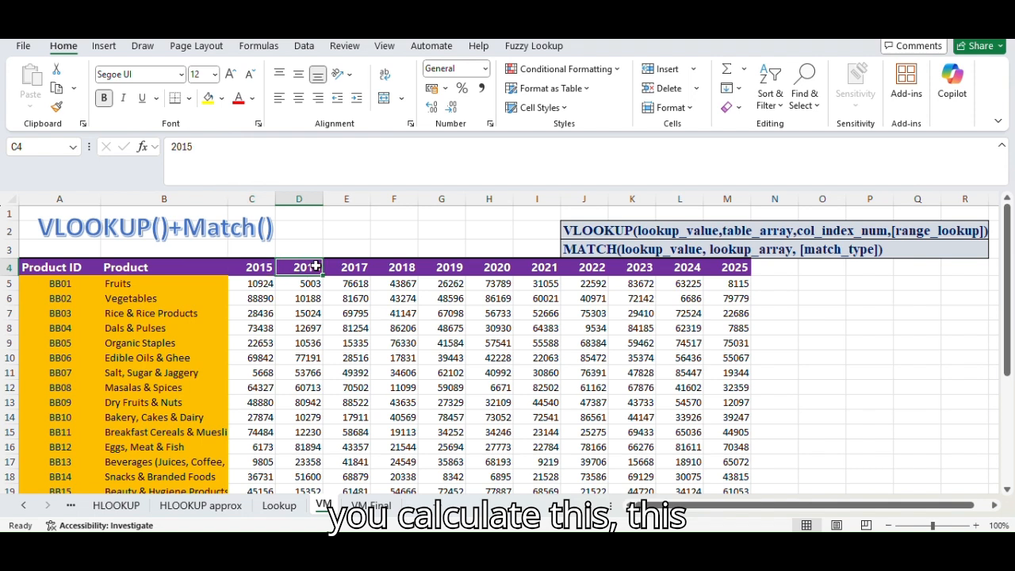
pyautogui.click(362, 268)
pyautogui.click(399, 268)
pyautogui.click(441, 268)
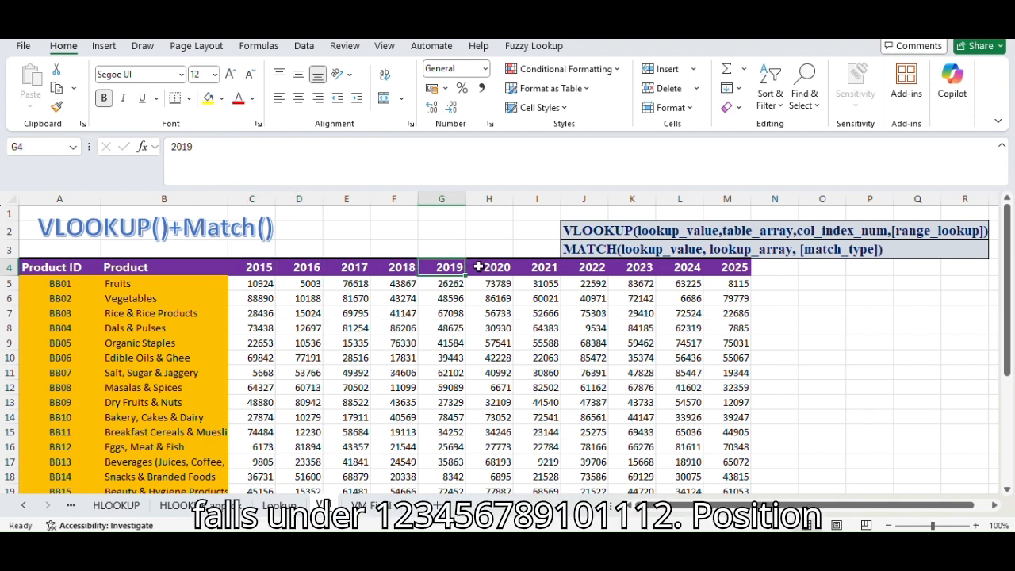
pyautogui.click(481, 267)
pyautogui.click(545, 265)
pyautogui.click(602, 268)
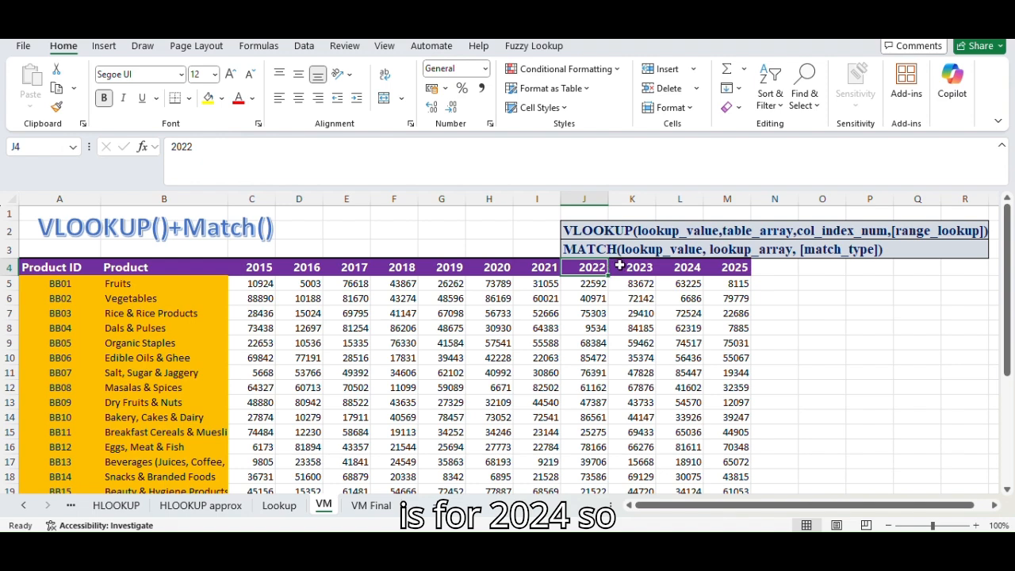
pyautogui.click(641, 265)
pyautogui.click(687, 268)
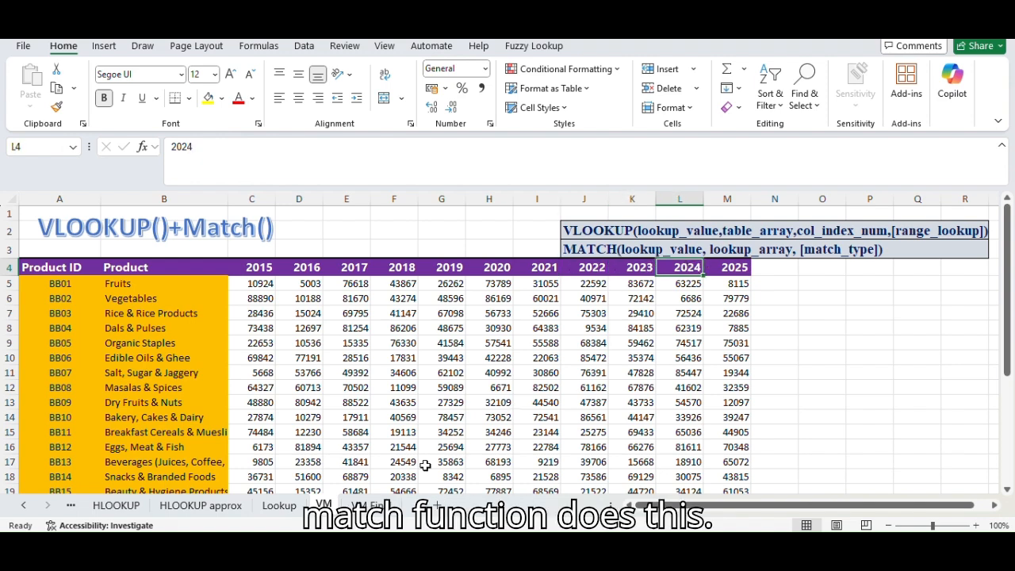
pyautogui.click(374, 505)
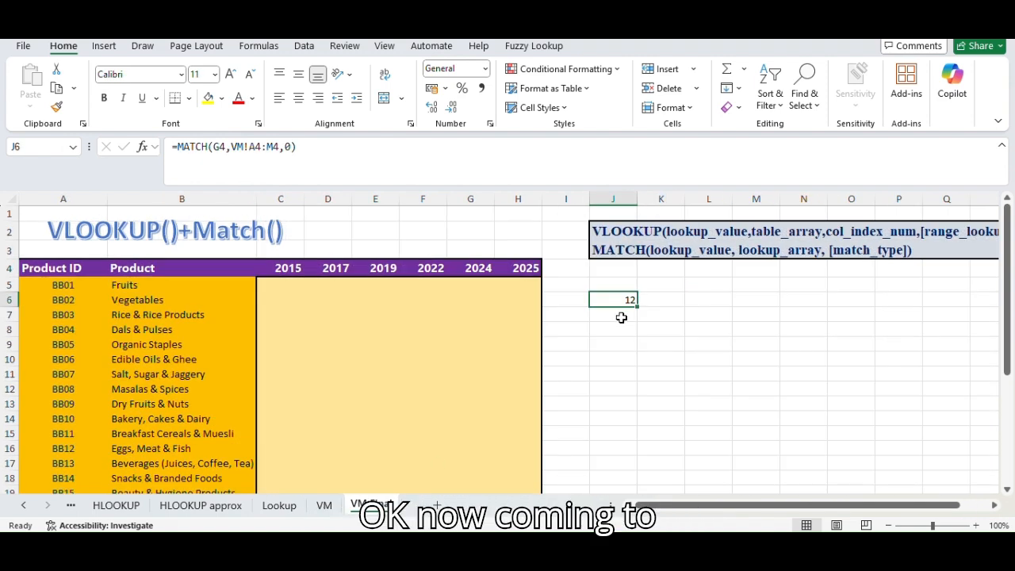
# Start a VLOOKUP formula in C5 of VM Final with A5 as lookup value and VM!A5:M29 as table array
pyautogui.click(283, 290)
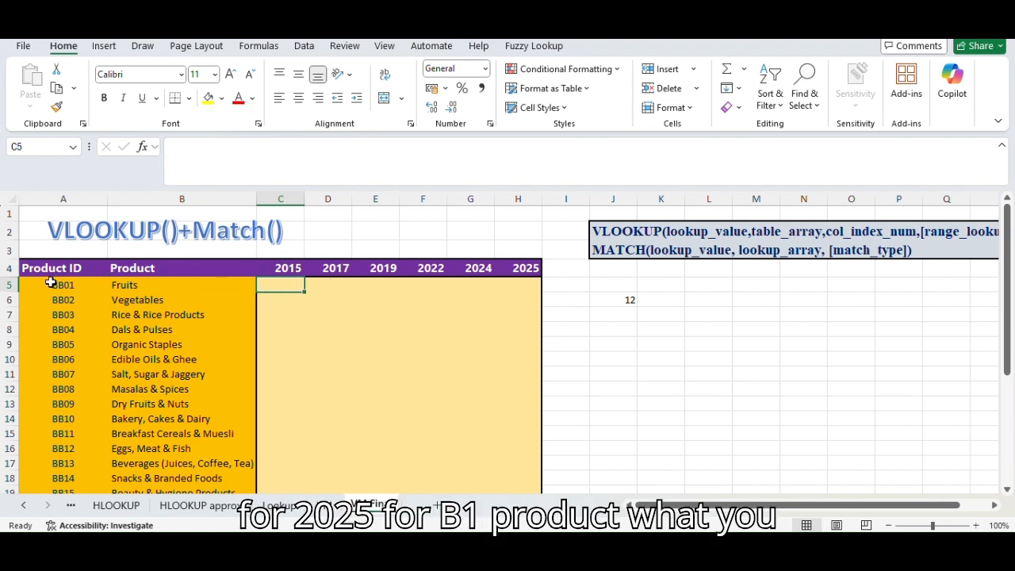
pyautogui.write('=vloo')
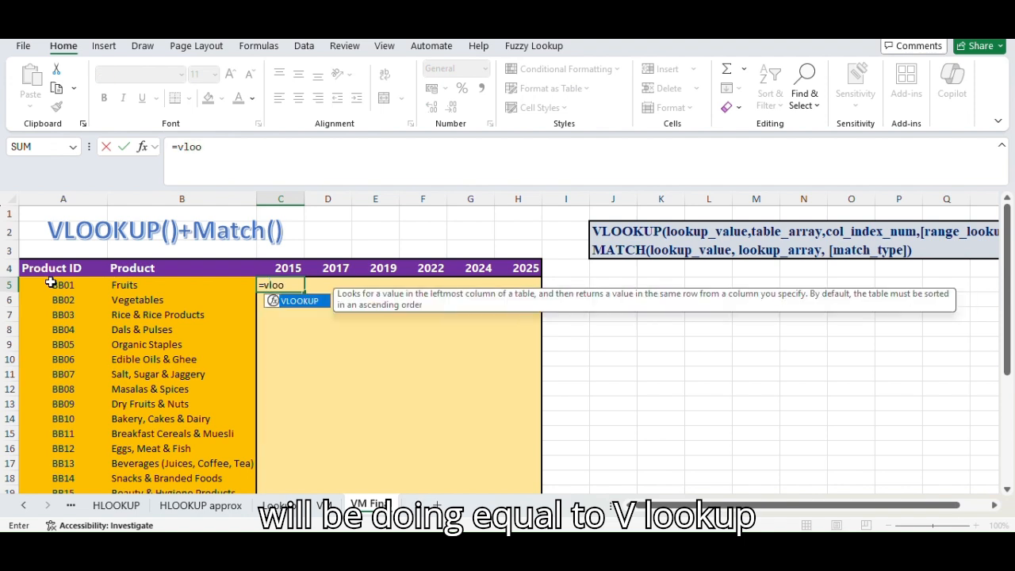
pyautogui.write('kup(')
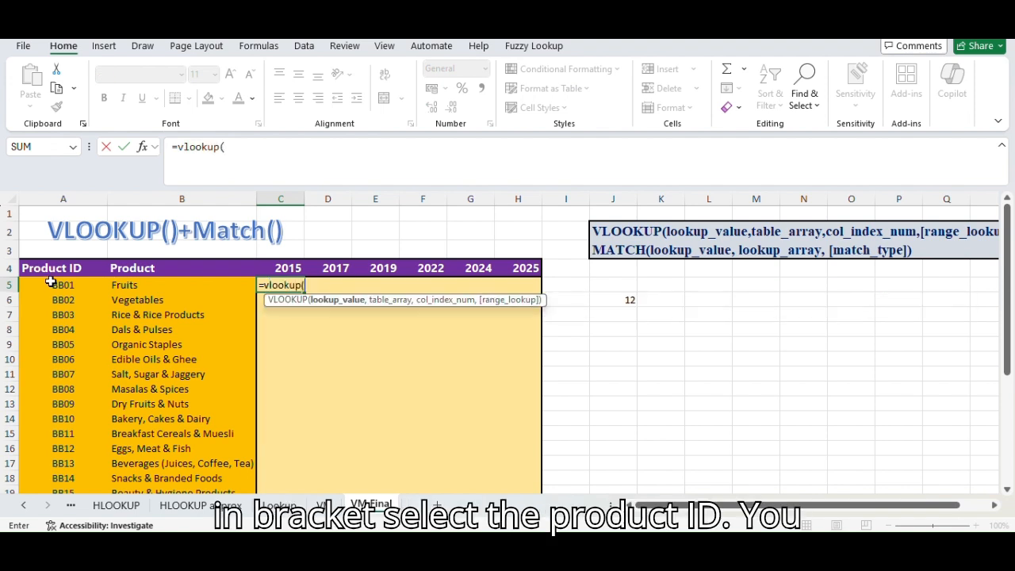
pyautogui.click(57, 282)
pyautogui.write(',')
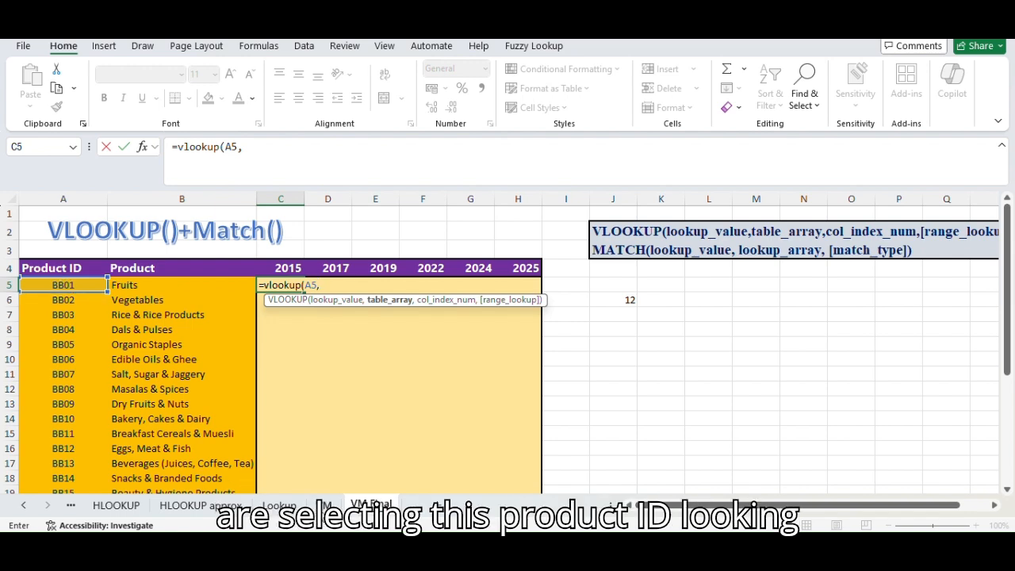
pyautogui.click(325, 506)
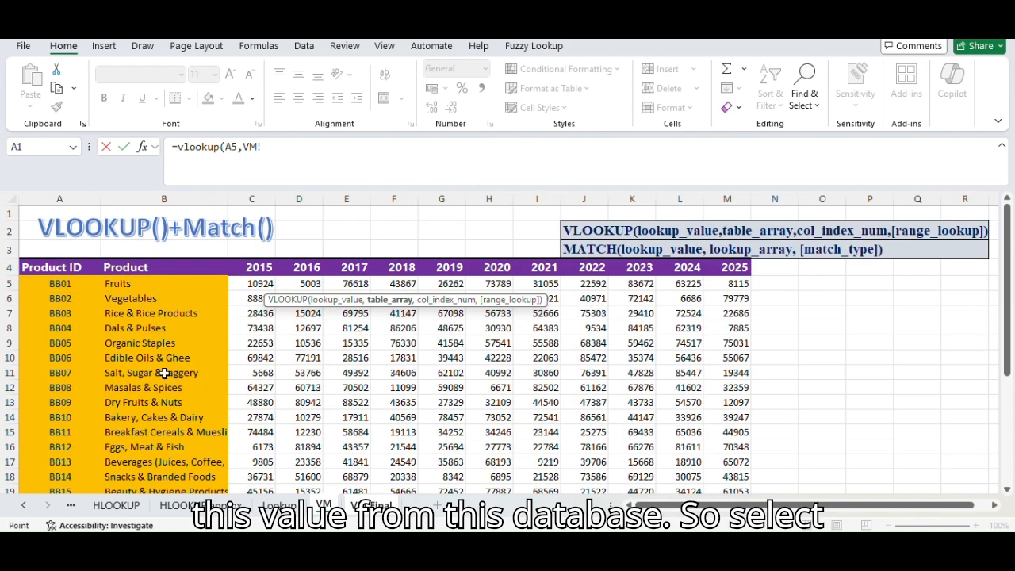
pyautogui.moveTo(68, 283); pyautogui.dragTo(402, 389)
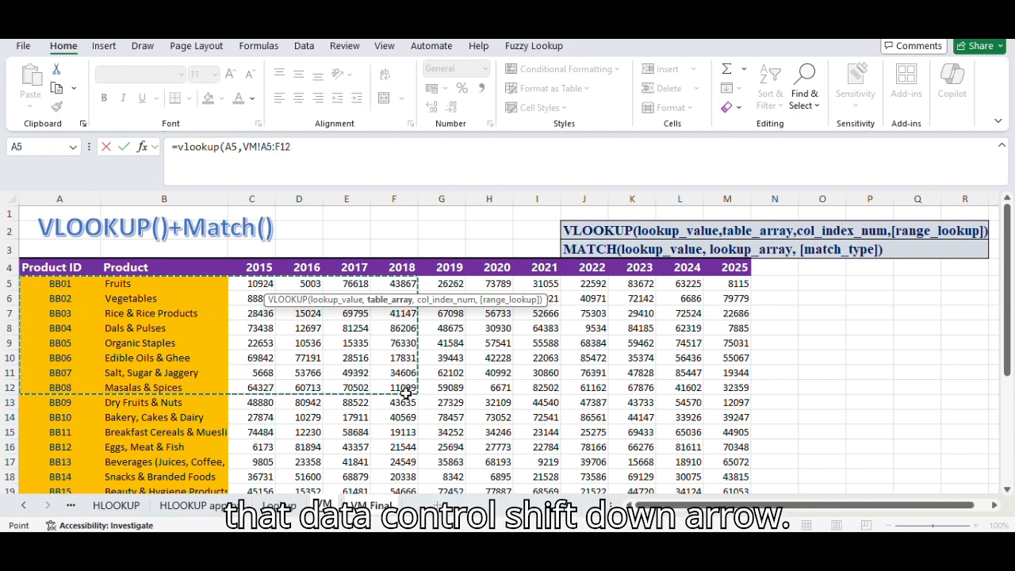
pyautogui.hotkey('ctrl', 'shift', 'Right')
pyautogui.hotkey('ctrl', 'shift', 'Down')
pyautogui.hotkey('ctrl', 'shift', 'Up')
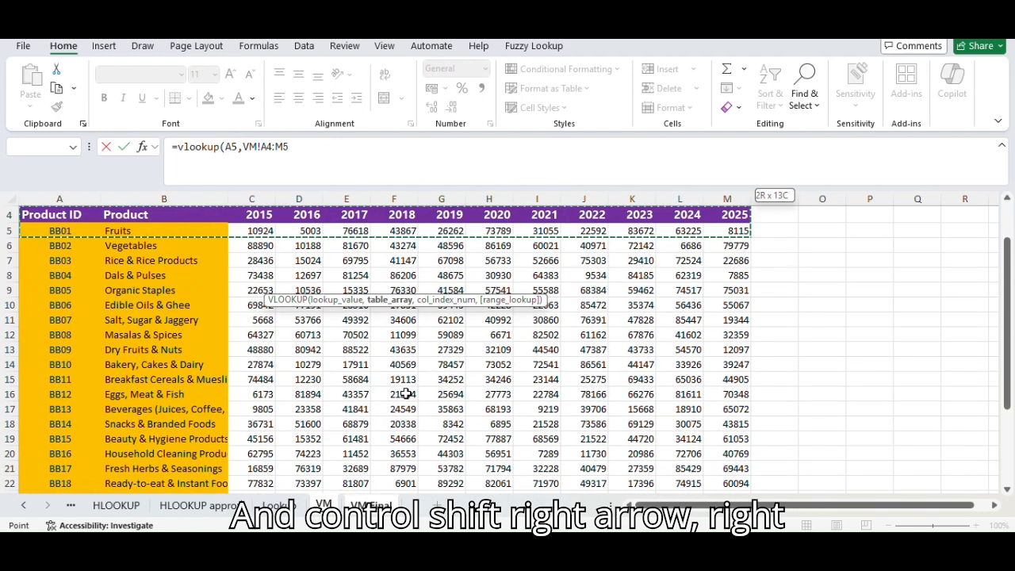
pyautogui.hotkey('ctrl', 'shift', 'Down')
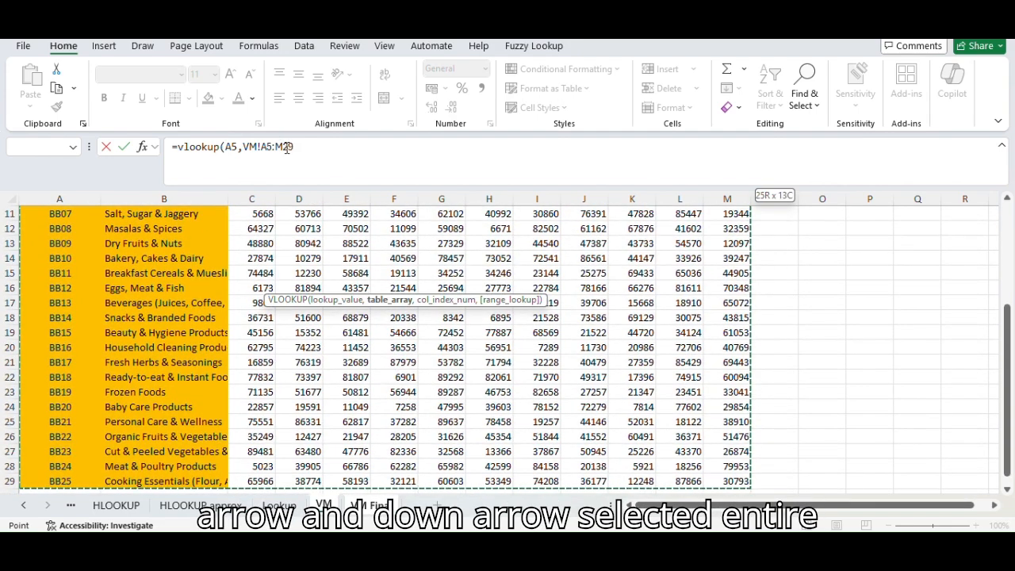
# Make the table array of the VLOOKUP formula absolute as VM!$A$5:$M$29
pyautogui.moveTo(257, 148); pyautogui.dragTo(295, 151)
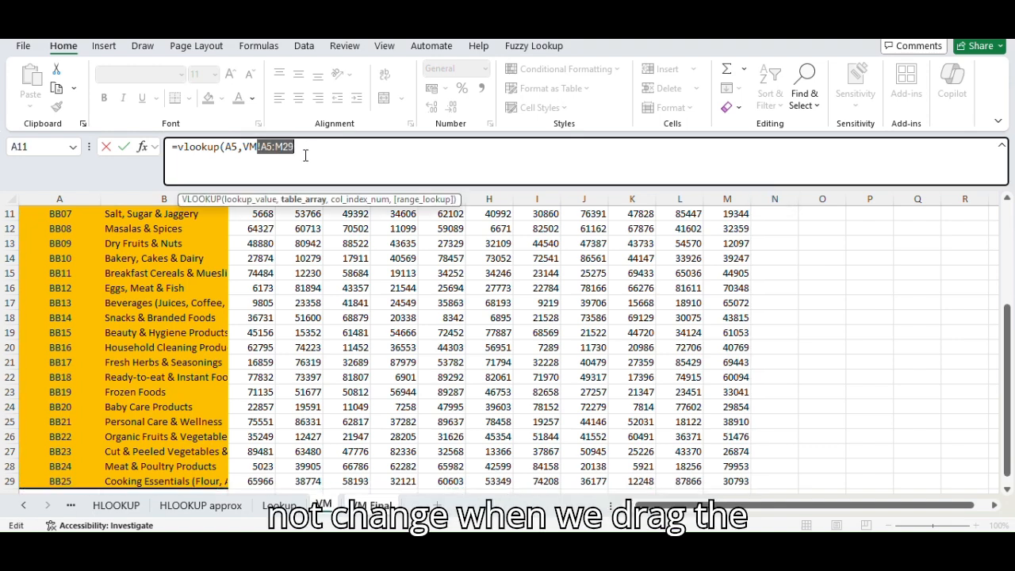
pyautogui.write('4')
pyautogui.hotkey('ctrl', 'z')
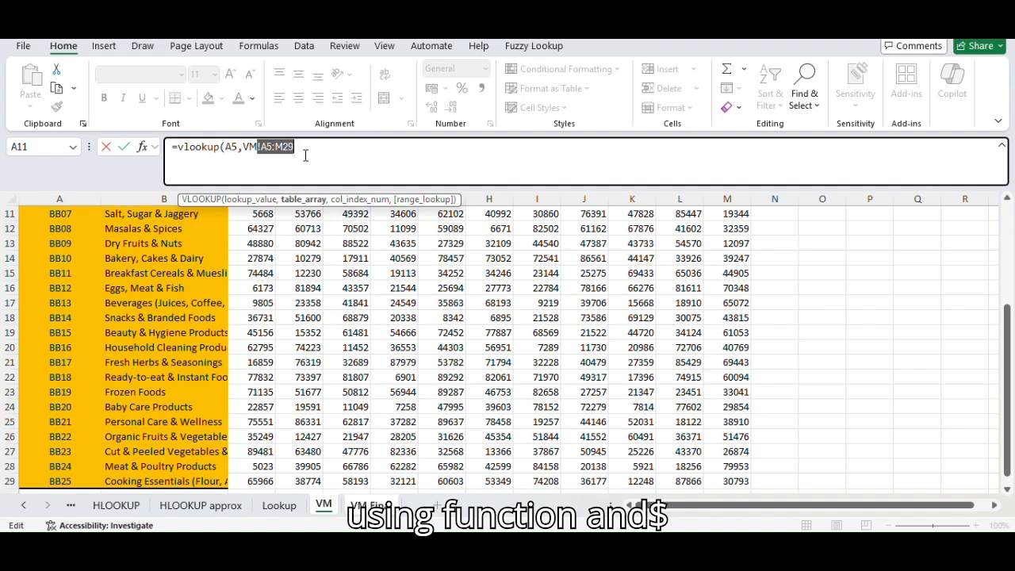
pyautogui.press('F4')
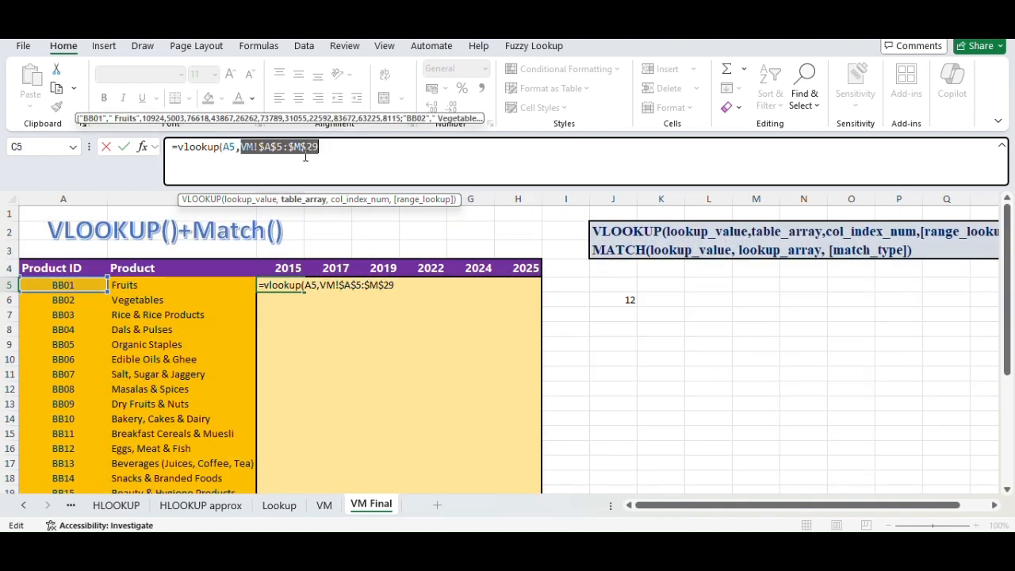
pyautogui.click(344, 148)
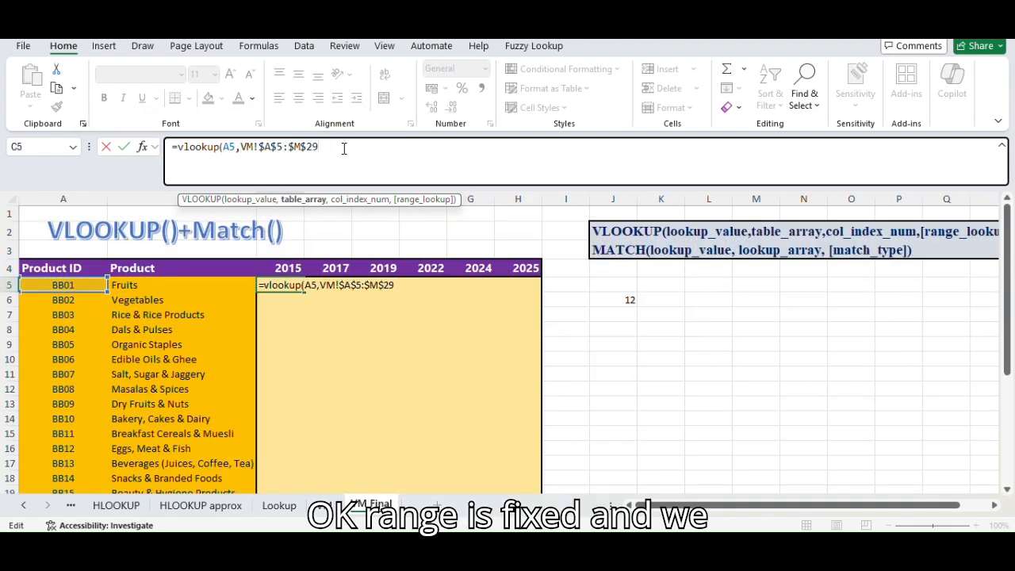
# Complete the VLOOKUP formula in C5 with column index 3 and exact match (0)
pyautogui.write(',')
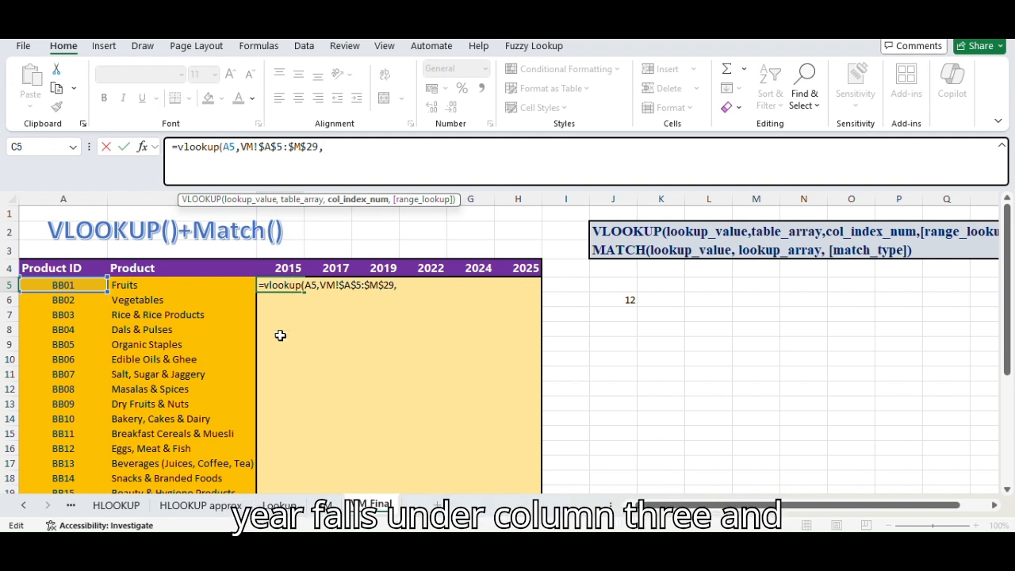
pyautogui.write(',0')
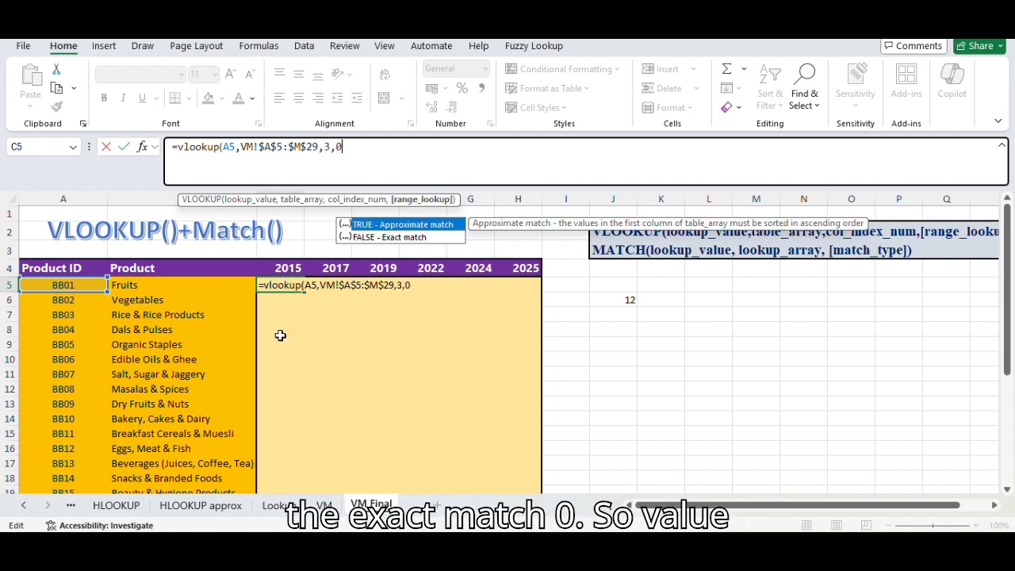
pyautogui.press('Return')
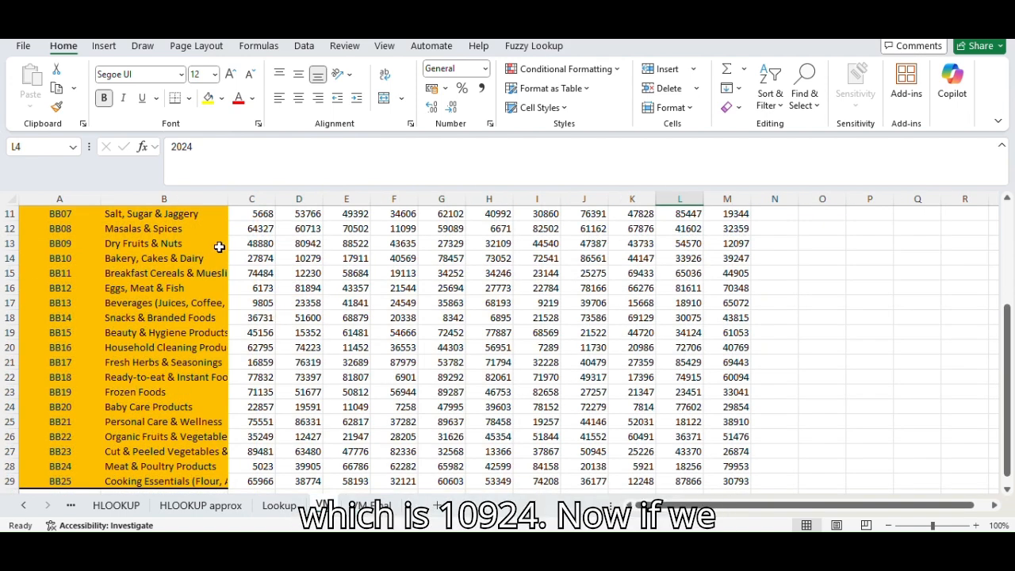
# Check the 2015 sales figure for Fruits on the VM sheet against the VLOOKUP result in VM Final
pyautogui.scroll(3, 218, 256)
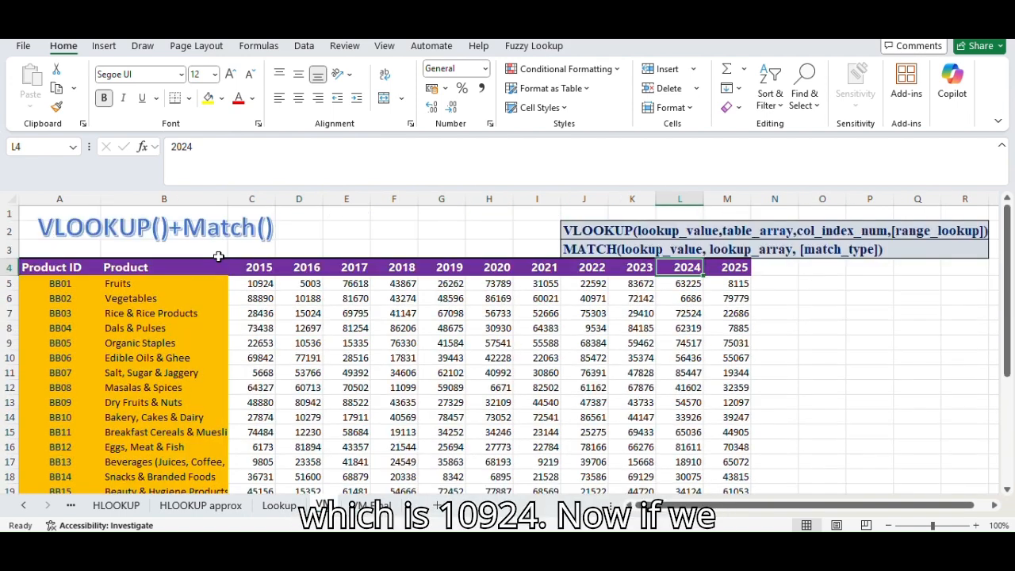
pyautogui.click(255, 279)
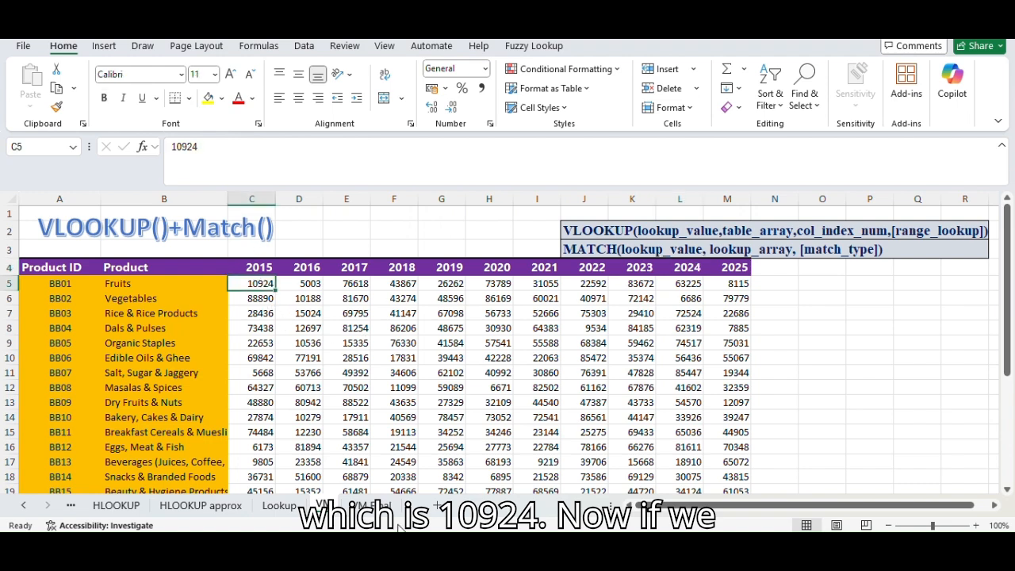
pyautogui.click(378, 506)
# Try filling the VLOOKUP formula from C5 across to the 2017 and 2019 columns, through E5
pyautogui.click(292, 284)
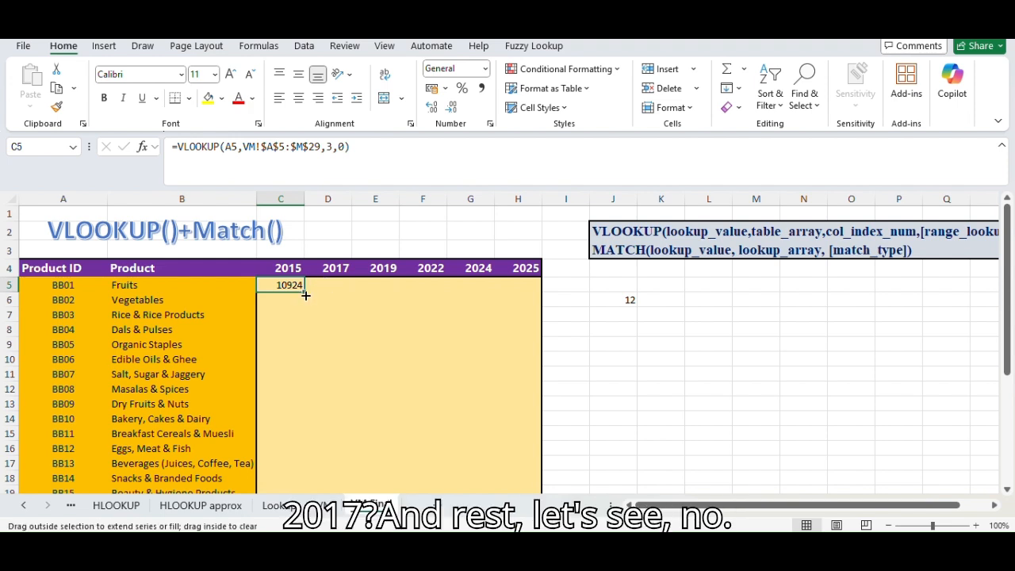
pyautogui.moveTo(306, 294); pyautogui.dragTo(401, 291)
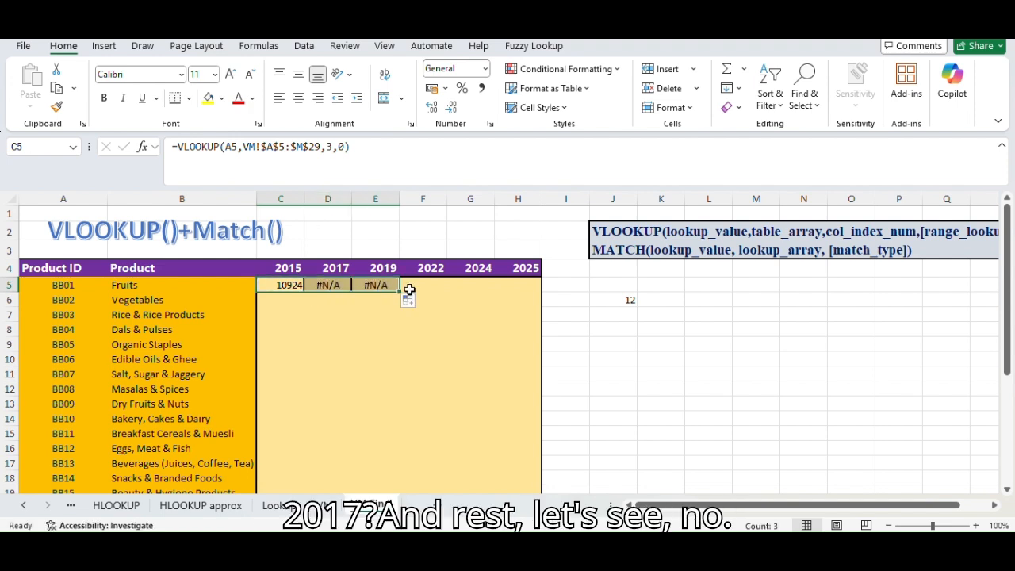
pyautogui.click(275, 327)
# Try filling the VLOOKUP formula from C5 down to C8 and compare the results with the VM sheet
pyautogui.click(287, 286)
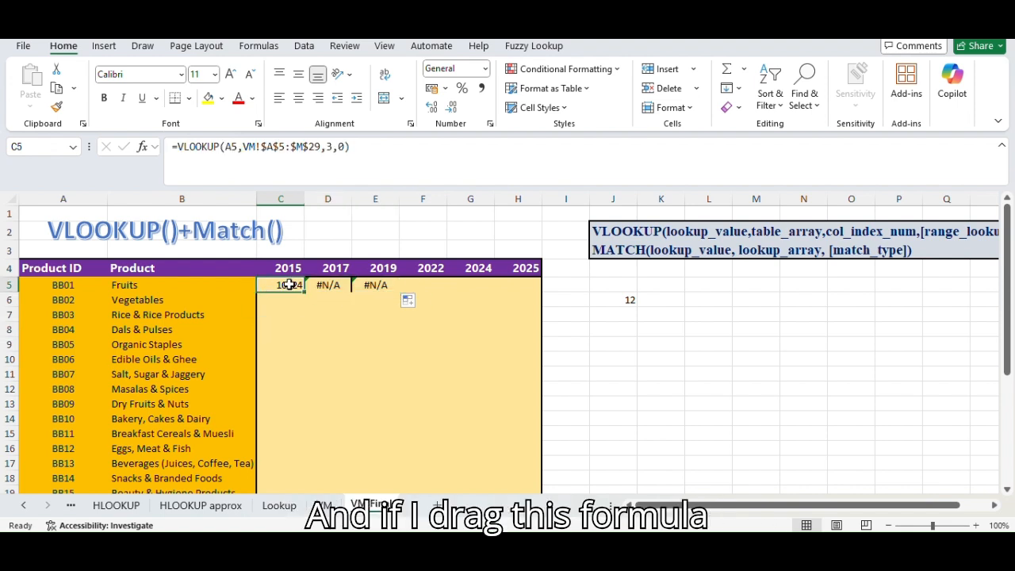
pyautogui.moveTo(308, 294); pyautogui.dragTo(306, 338)
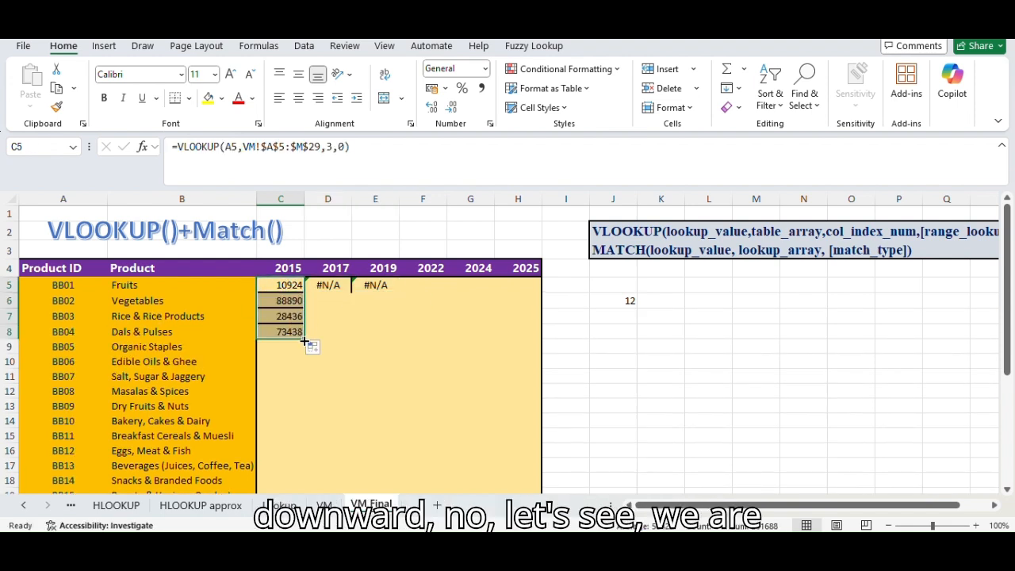
pyautogui.click(330, 306)
pyautogui.click(293, 301)
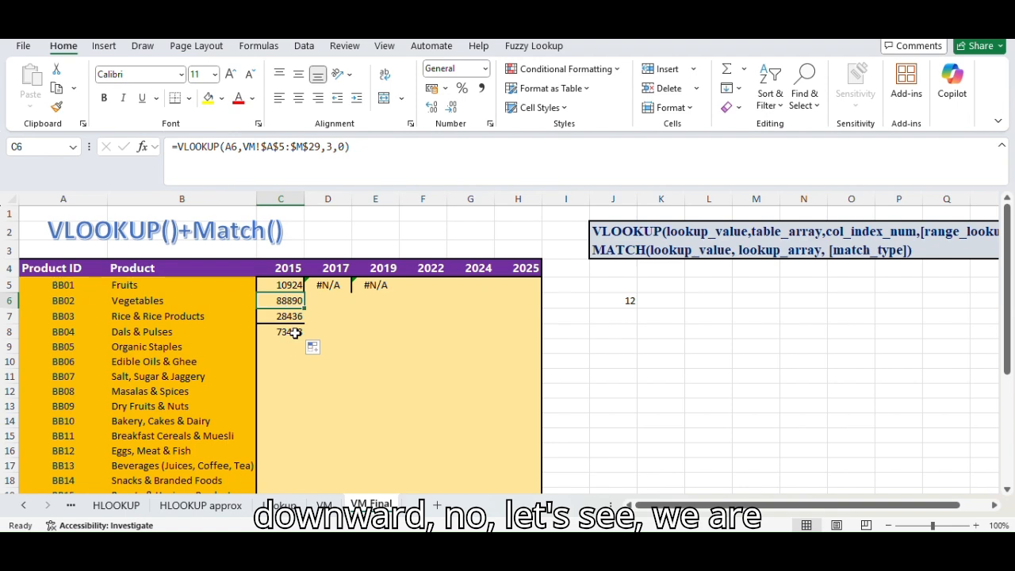
pyautogui.hotkey('ctrl', 'pageup')
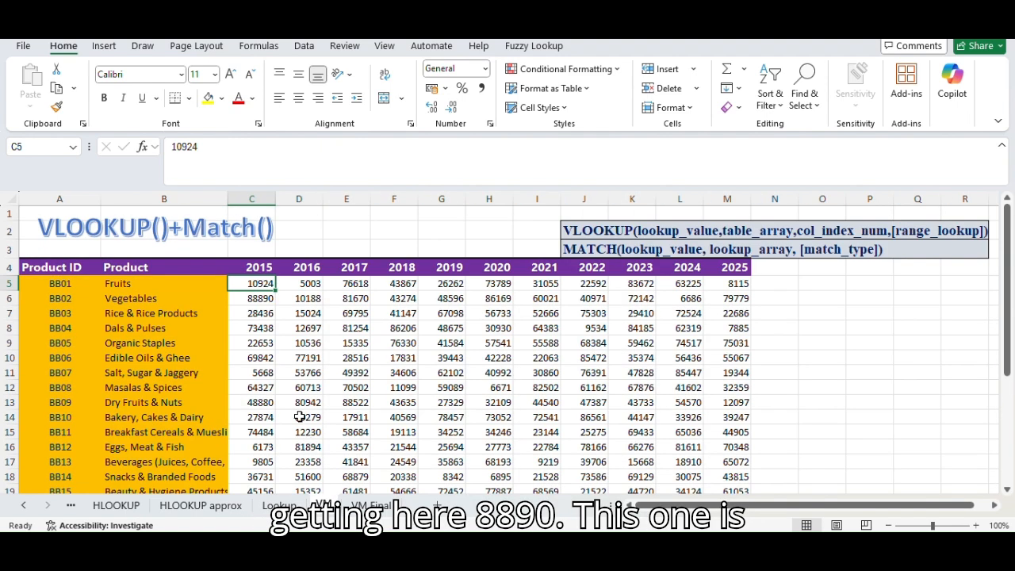
pyautogui.click(371, 506)
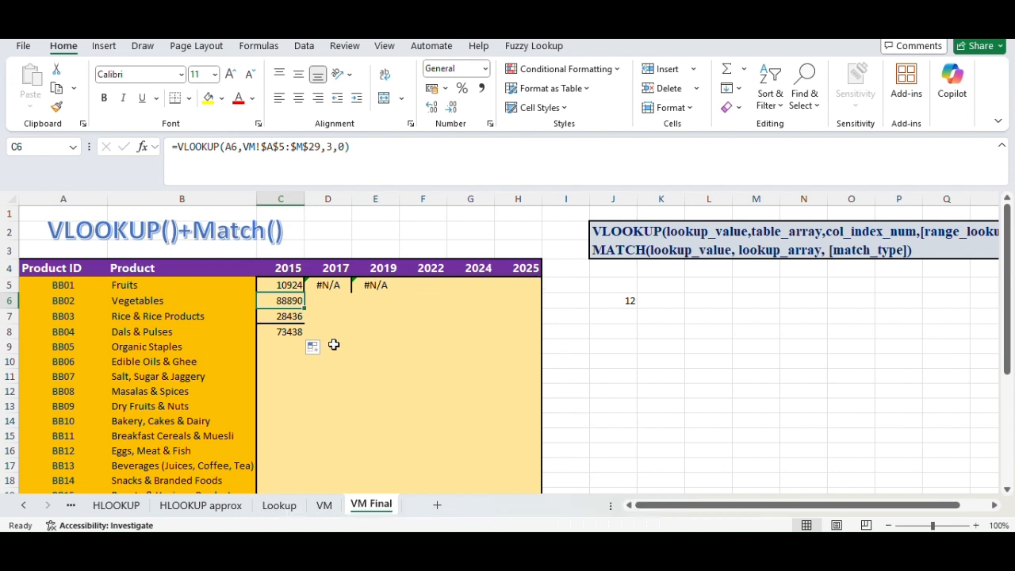
# Undo the downward fill of the formula and clear D5:E5, keeping only the formula in C5
pyautogui.hotkey('ctrl', 'z')
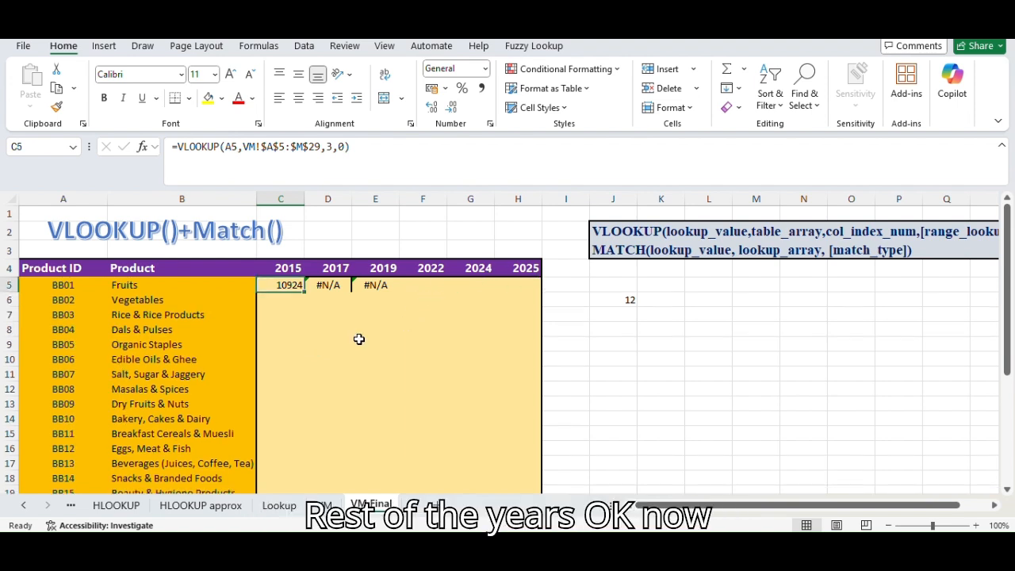
pyautogui.click(358, 339)
pyautogui.moveTo(321, 285); pyautogui.dragTo(364, 288)
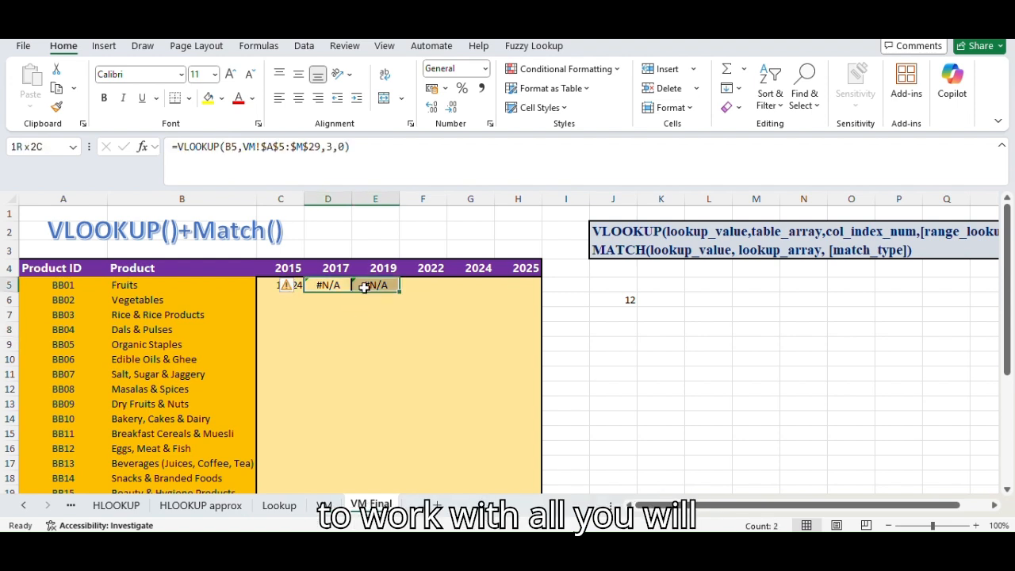
pyautogui.press('Delete')
pyautogui.click(281, 284)
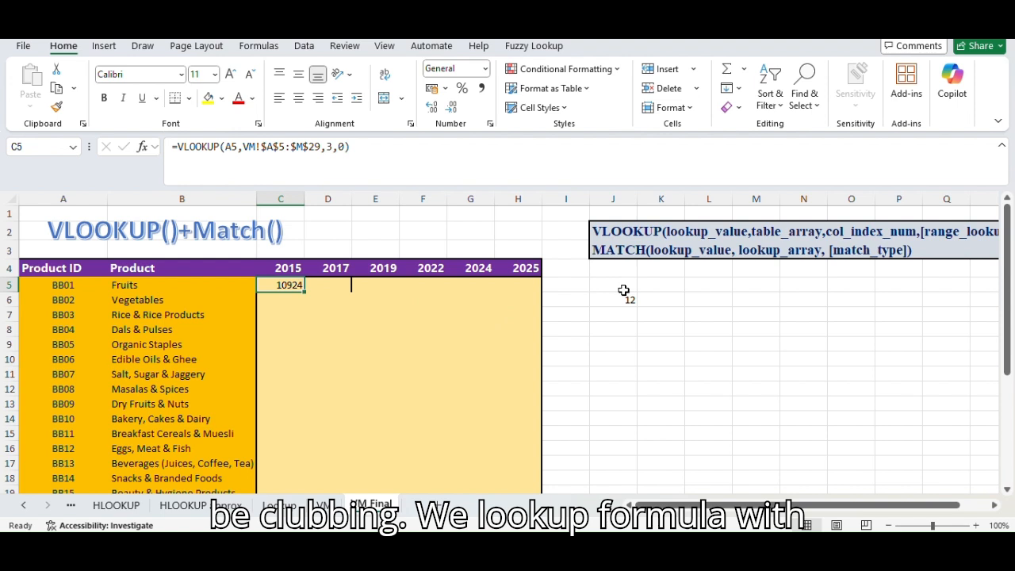
# In the C5 VLOOKUP formula, replace the column index and everything after it with a MATCH function using C4 as lookup value
pyautogui.click(327, 148)
pyautogui.moveTo(328, 150); pyautogui.dragTo(359, 151)
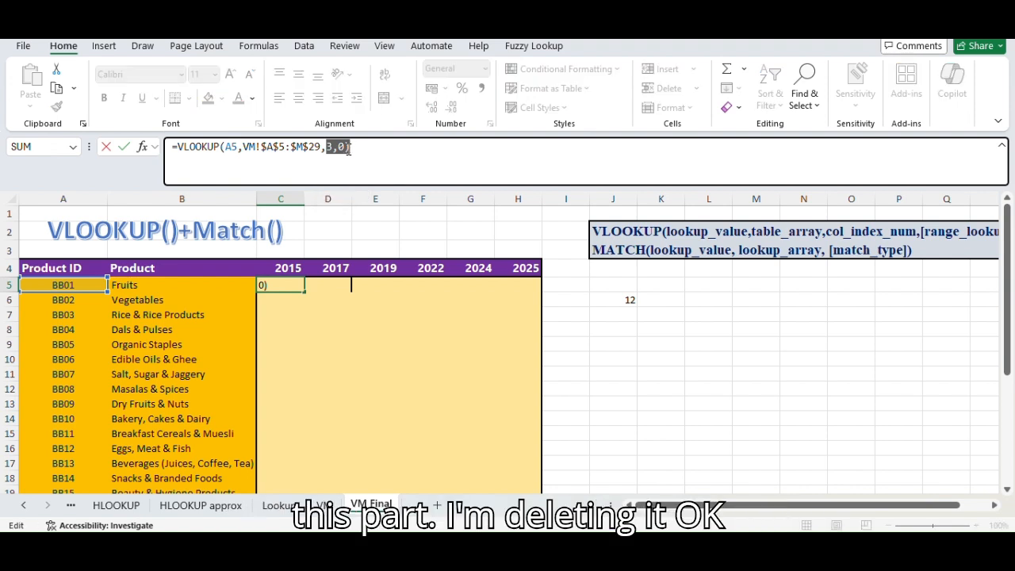
pyautogui.press('BackSpace')
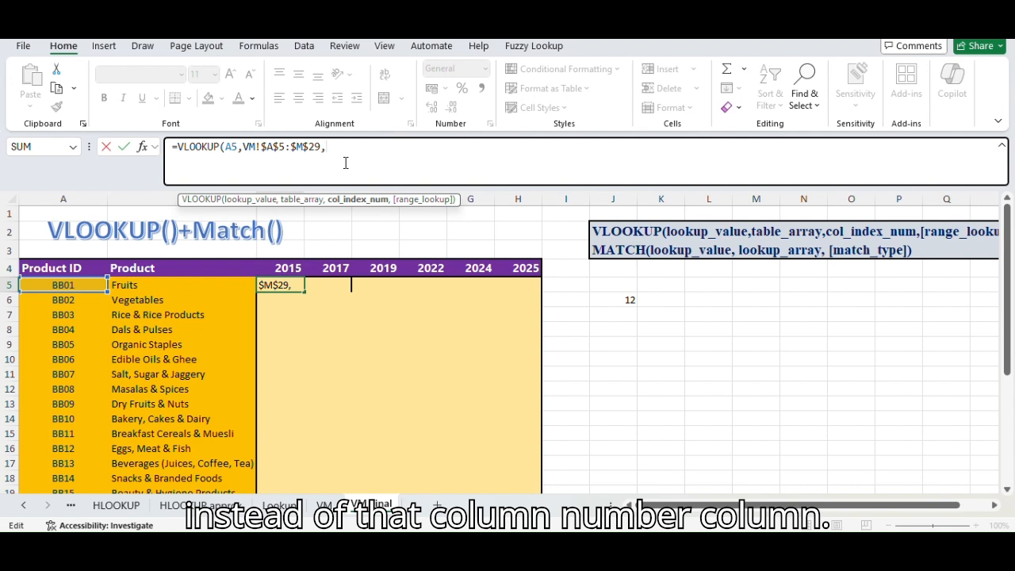
pyautogui.write('ma')
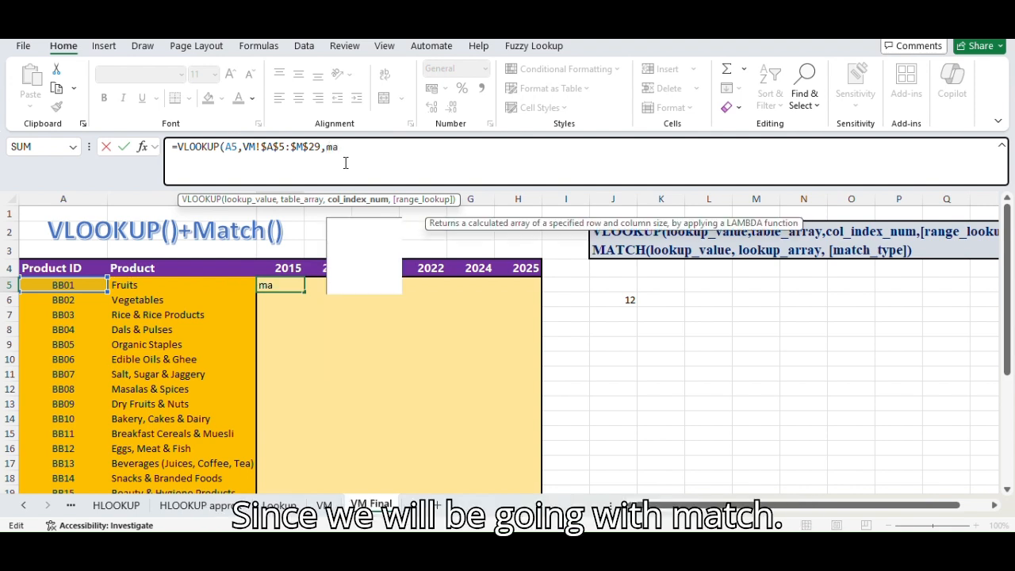
pyautogui.write('tch(')
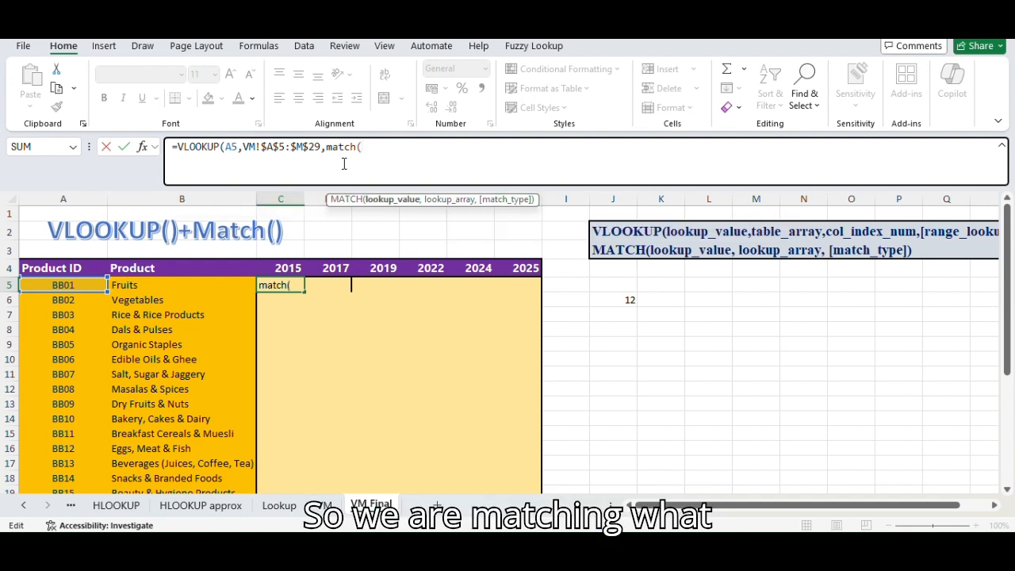
pyautogui.click(287, 269)
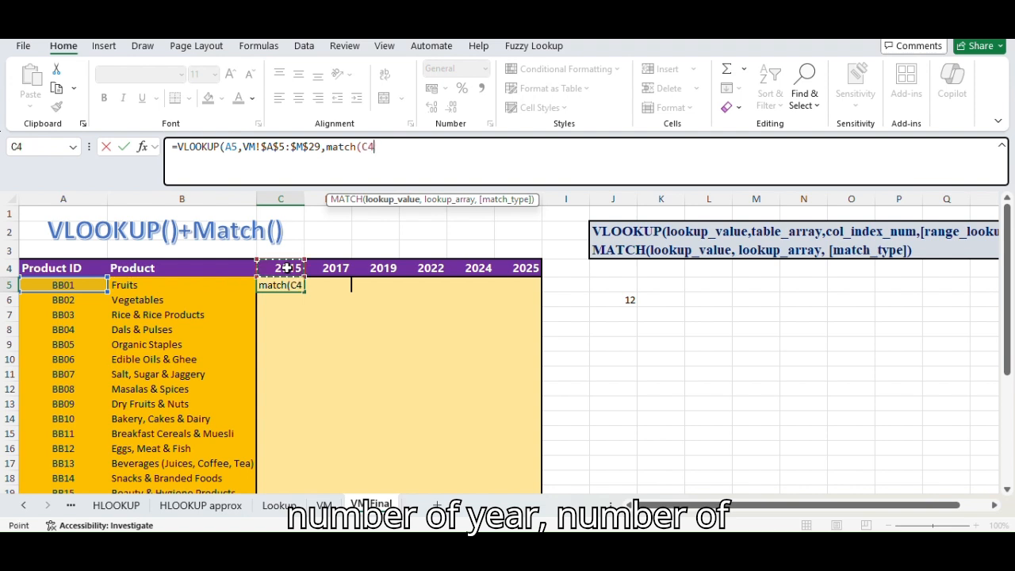
pyautogui.write(',')
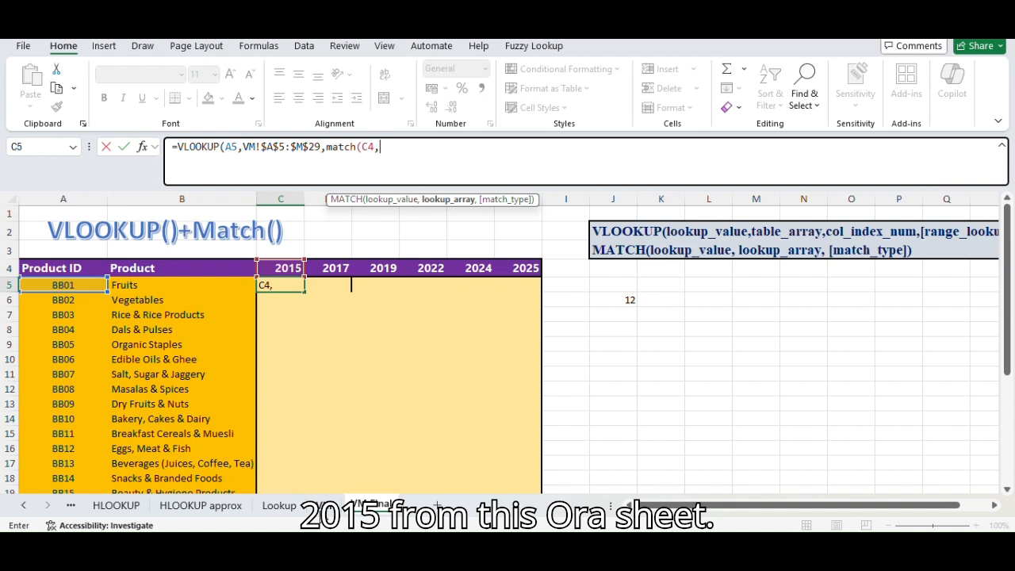
# Set the MATCH lookup array to the heading row A4:M4 on the VM sheet and make it absolute as $A$4:$M$4
pyautogui.click(368, 504)
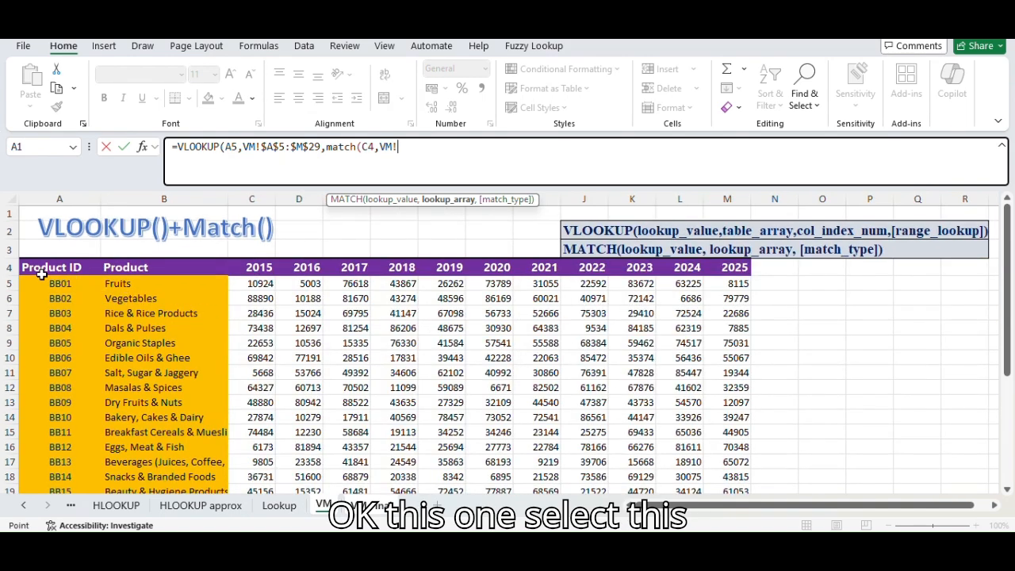
pyautogui.moveTo(41, 273); pyautogui.dragTo(732, 268)
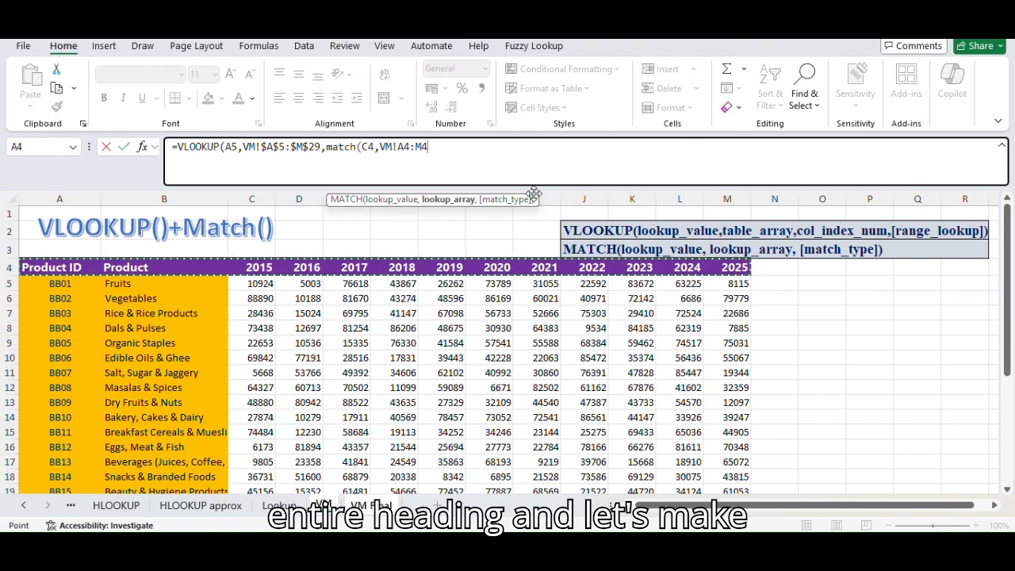
pyautogui.moveTo(396, 148); pyautogui.dragTo(429, 148)
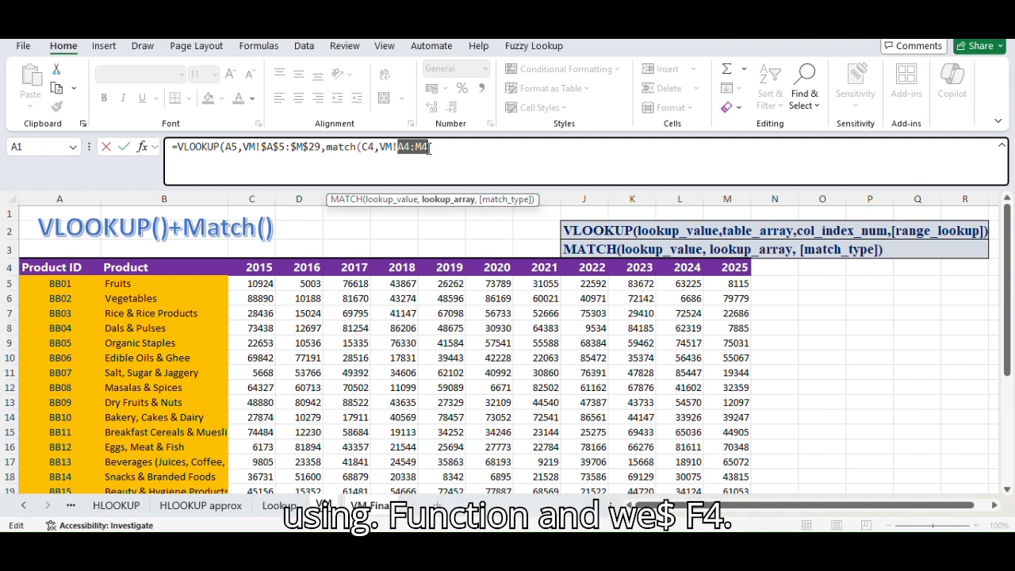
pyautogui.press('F4')
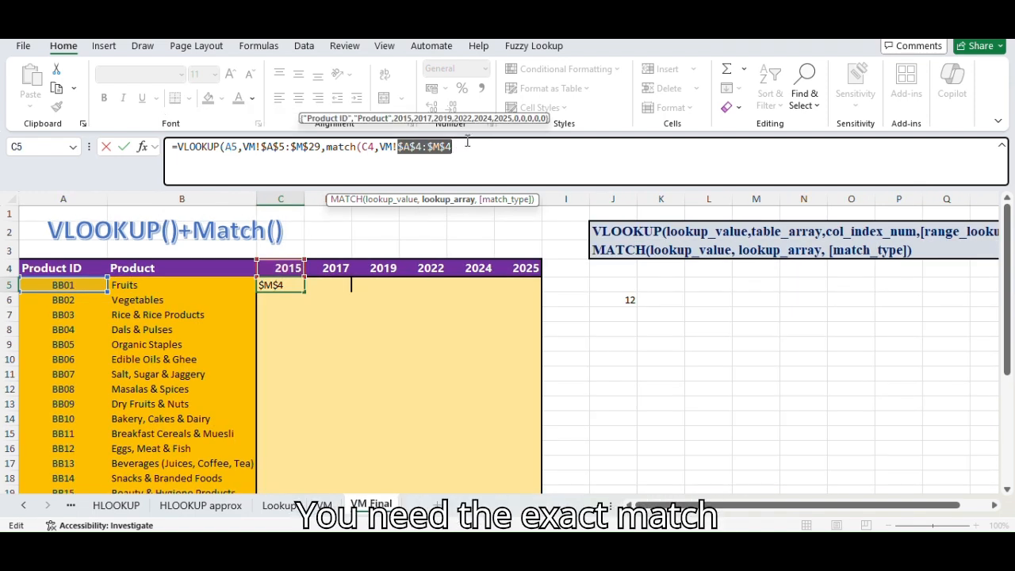
# Set the MATCH type to 0 for an exact match, then complete the C5 formula and accept the suggested closing-bracket correction
pyautogui.click(494, 146)
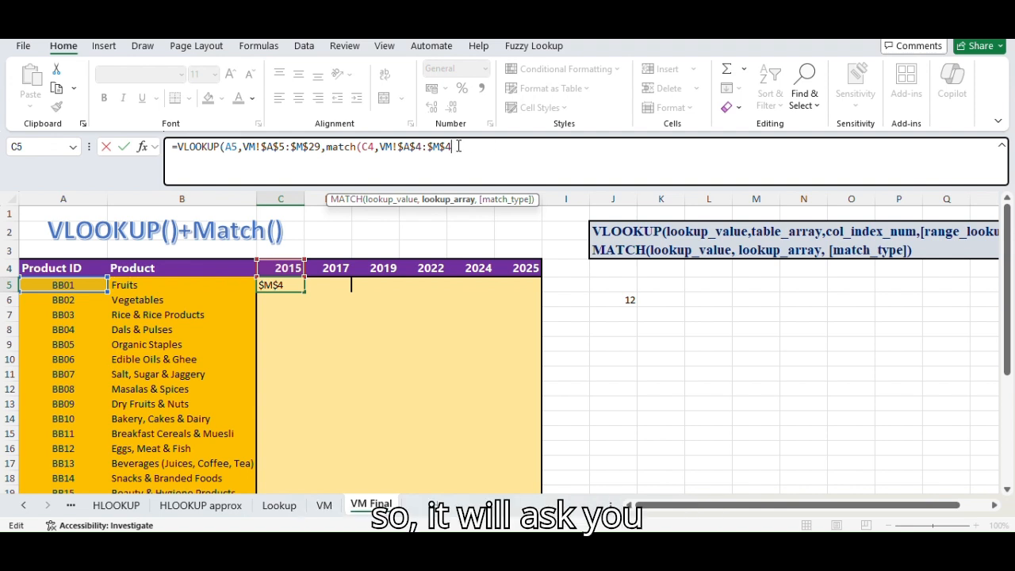
pyautogui.write(',')
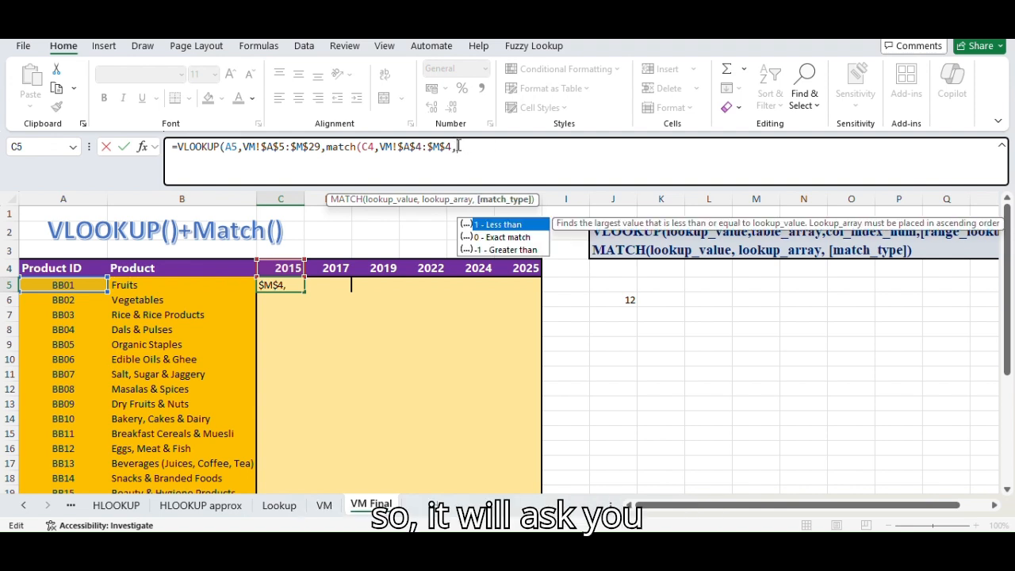
pyautogui.click(506, 238)
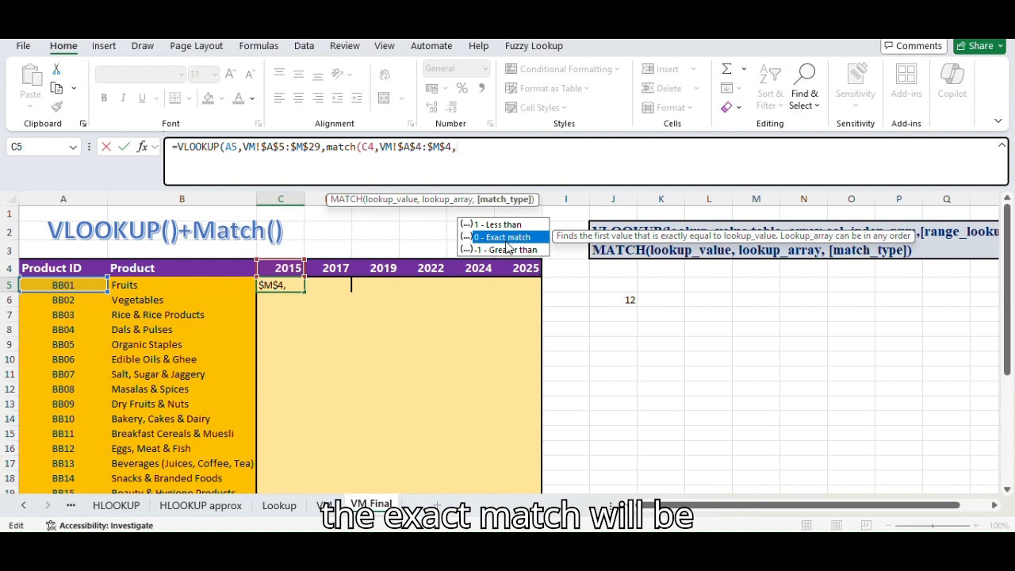
pyautogui.doubleClick(506, 238)
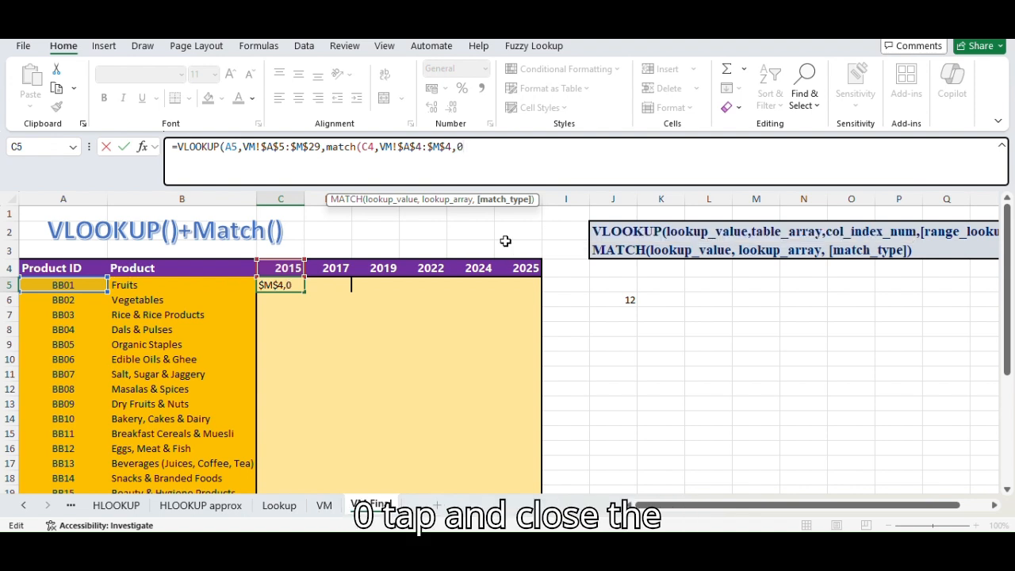
pyautogui.write(')')
pyautogui.press('Return')
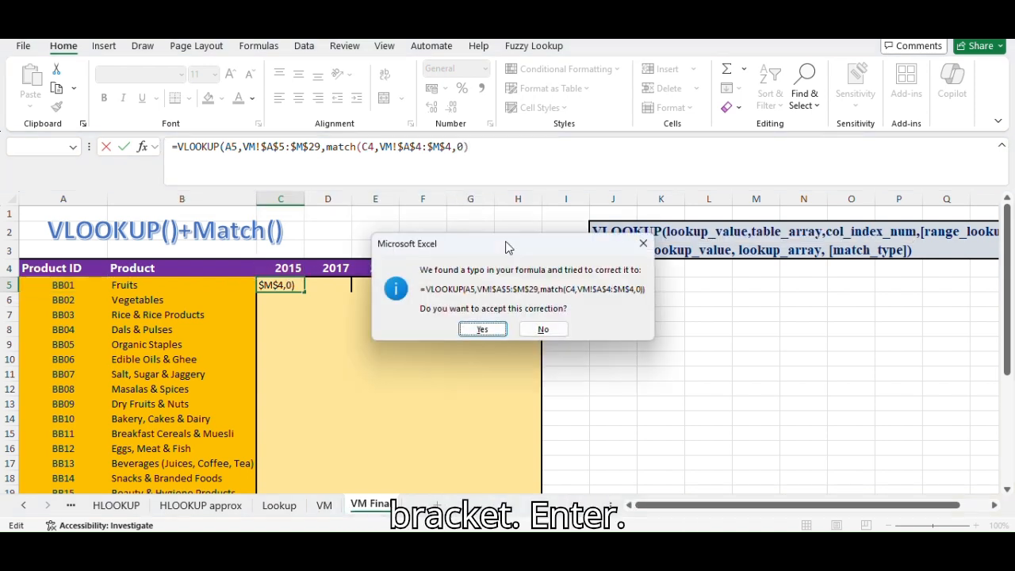
pyautogui.press('Return')
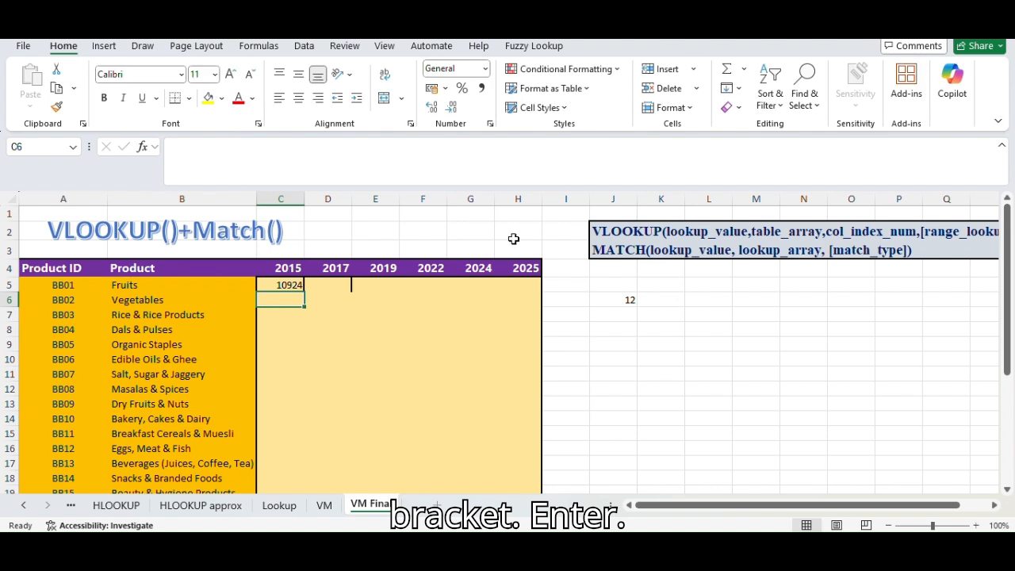
# Try filling the VLOOKUP and MATCH formula from C5 across to the 2022 column in F5
pyautogui.click(301, 282)
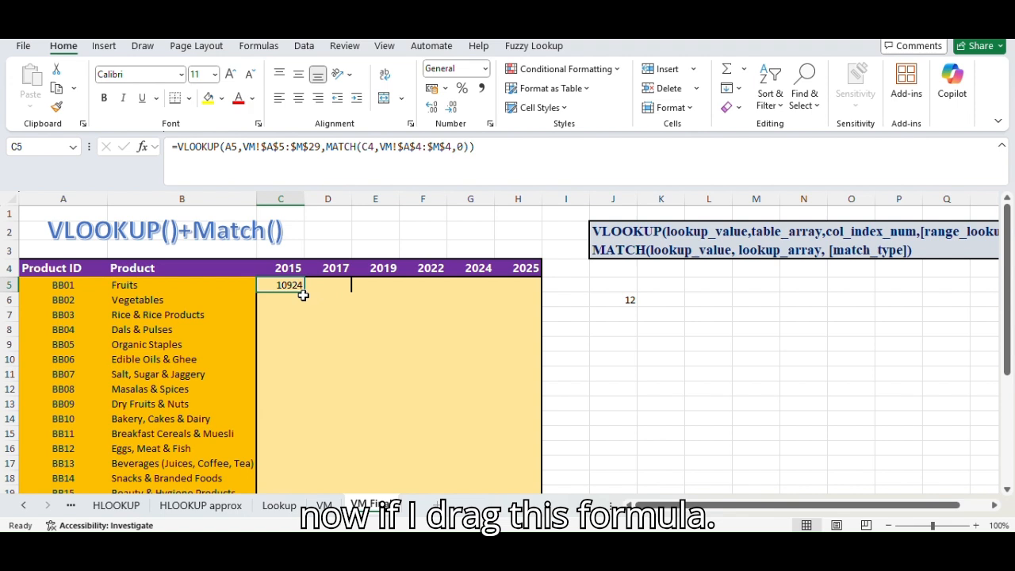
pyautogui.moveTo(305, 293); pyautogui.dragTo(445, 295)
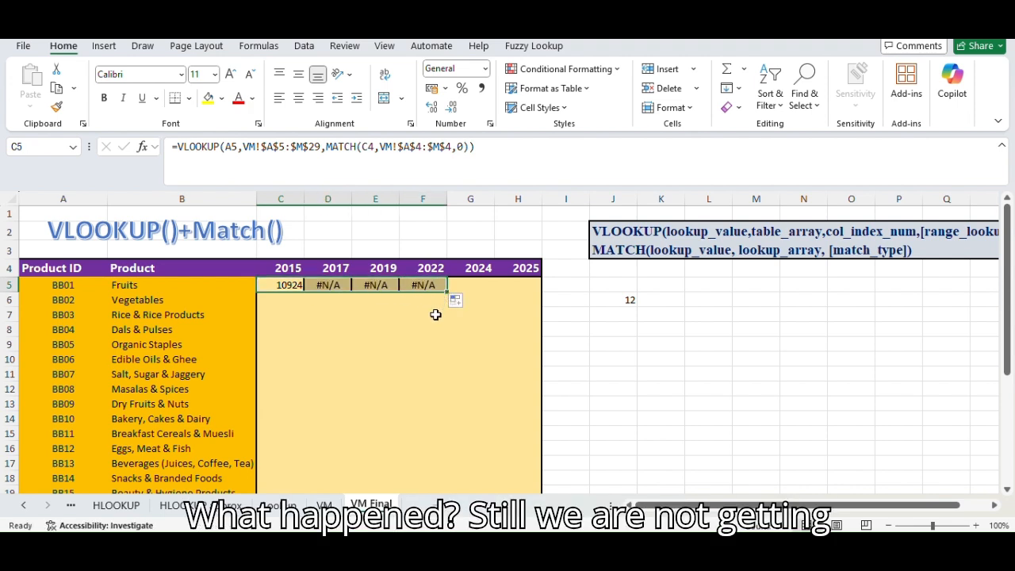
pyautogui.click(434, 314)
# Try filling the VLOOKUP and MATCH formula from C5 down to C7
pyautogui.click(298, 285)
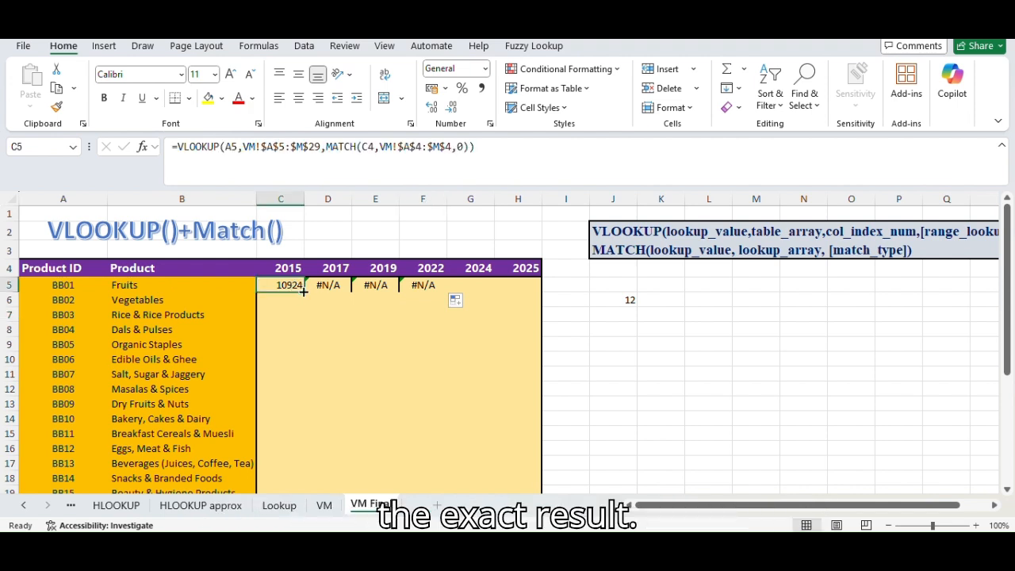
pyautogui.moveTo(301, 299); pyautogui.dragTo(304, 336)
pyautogui.click(292, 272)
pyautogui.click(293, 287)
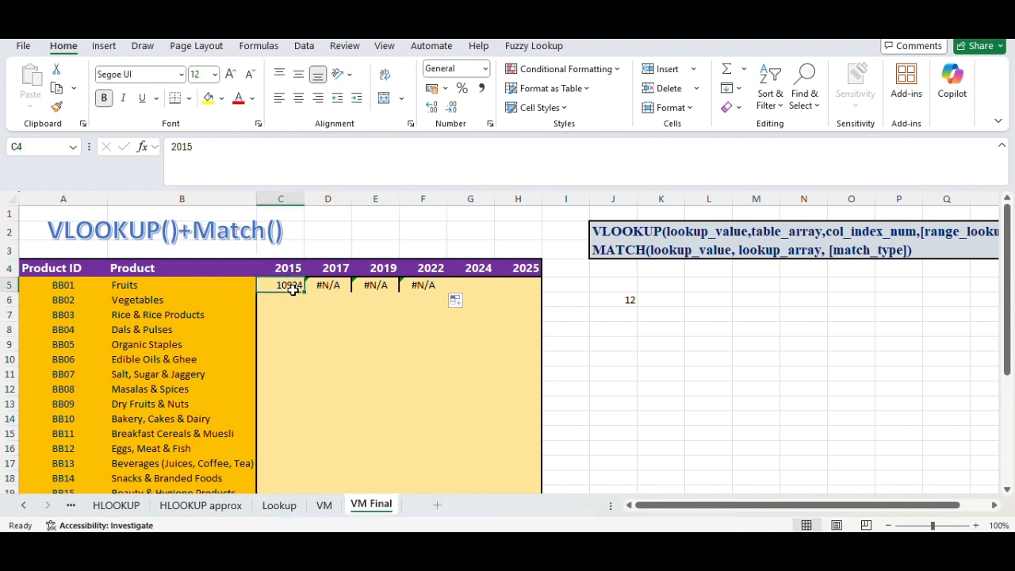
pyautogui.moveTo(303, 291); pyautogui.dragTo(302, 321)
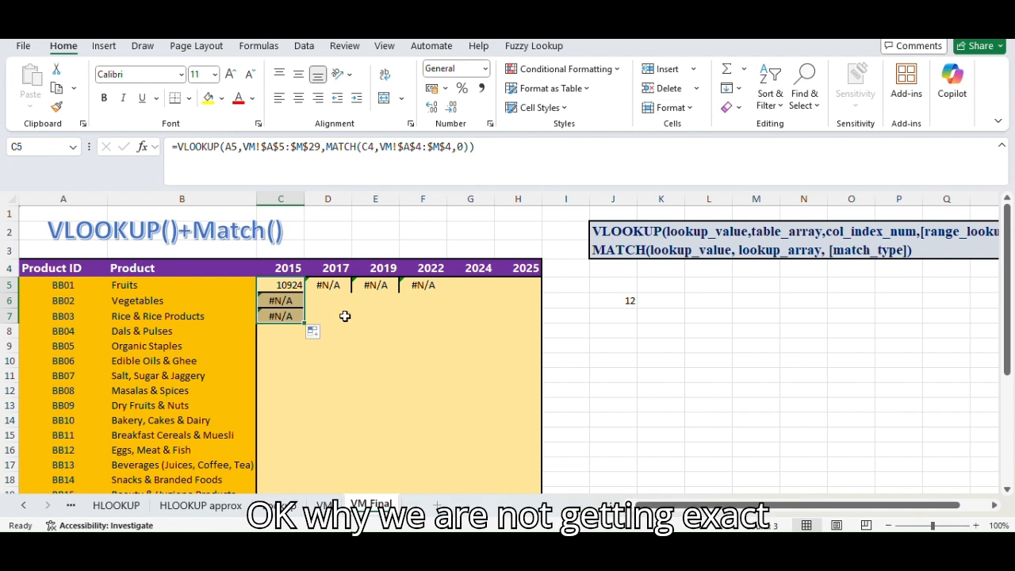
# Inspect how the lookup value reference shifts in the formulas of C5, D5 and E5
pyautogui.click(287, 284)
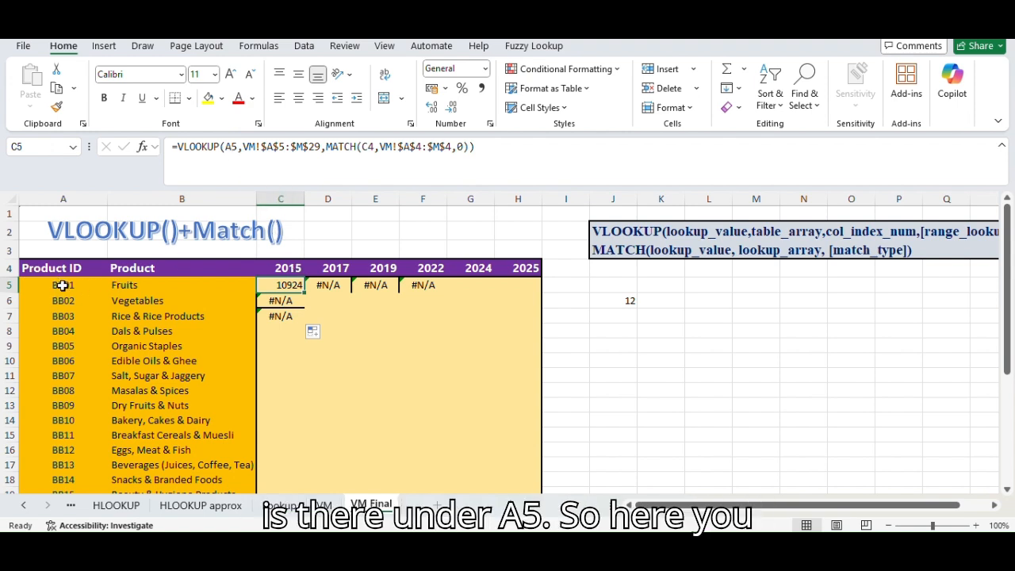
pyautogui.click(336, 290)
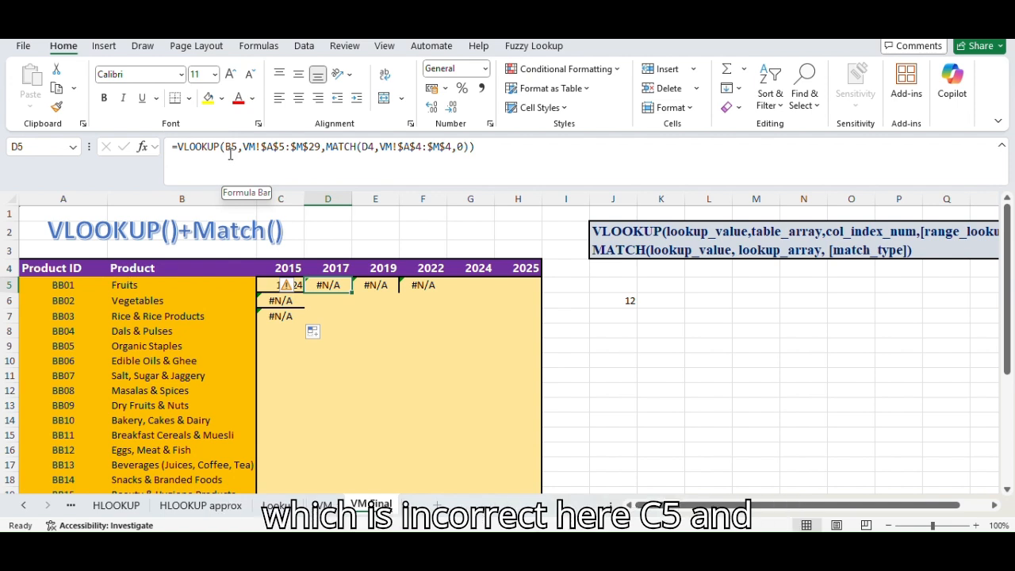
pyautogui.click(377, 287)
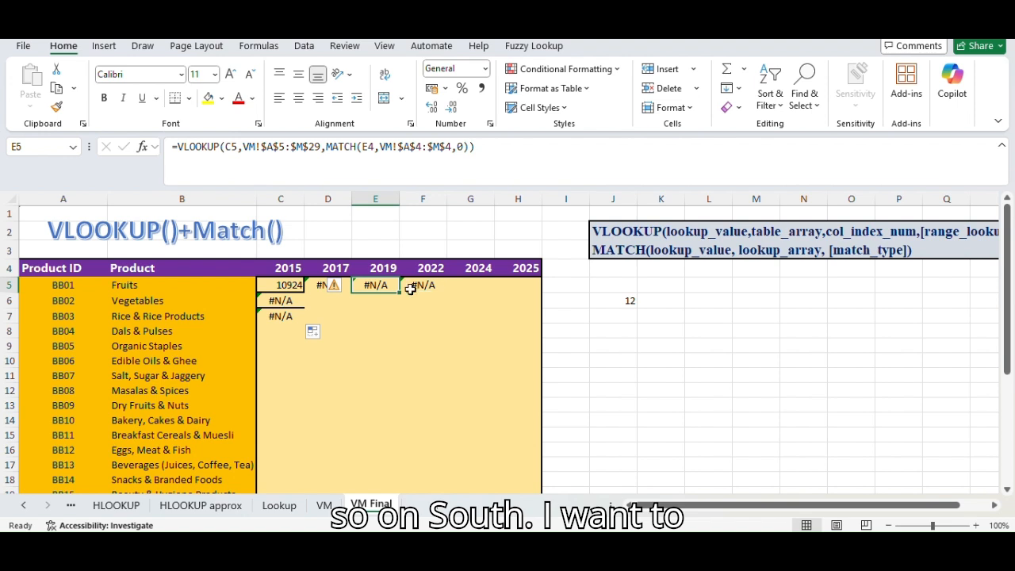
# Lock the column of the C5 lookup value as $A5 and fill the formula across to the 2025 column in H5
pyautogui.click(280, 286)
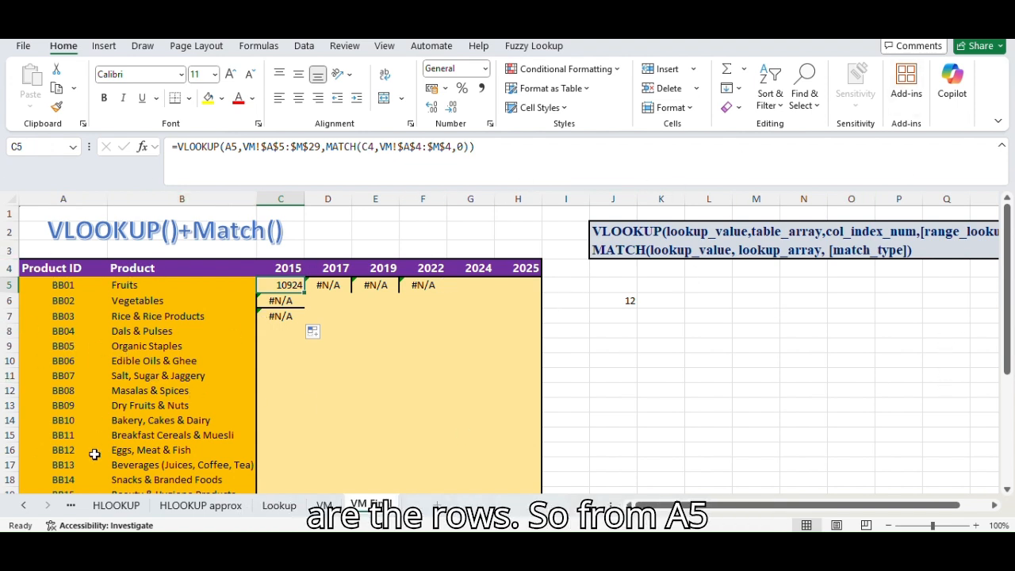
pyautogui.click(226, 148)
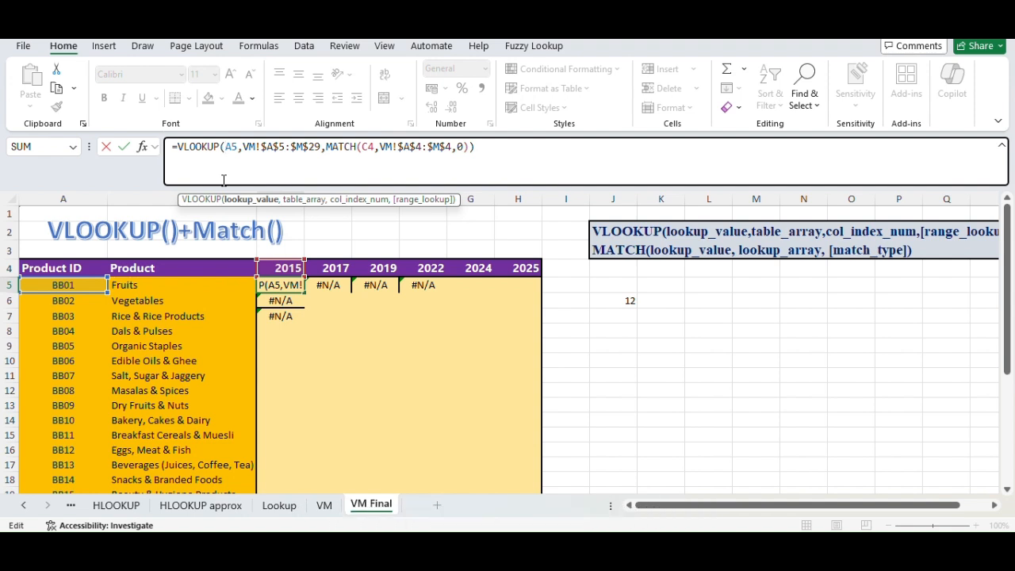
pyautogui.write('$')
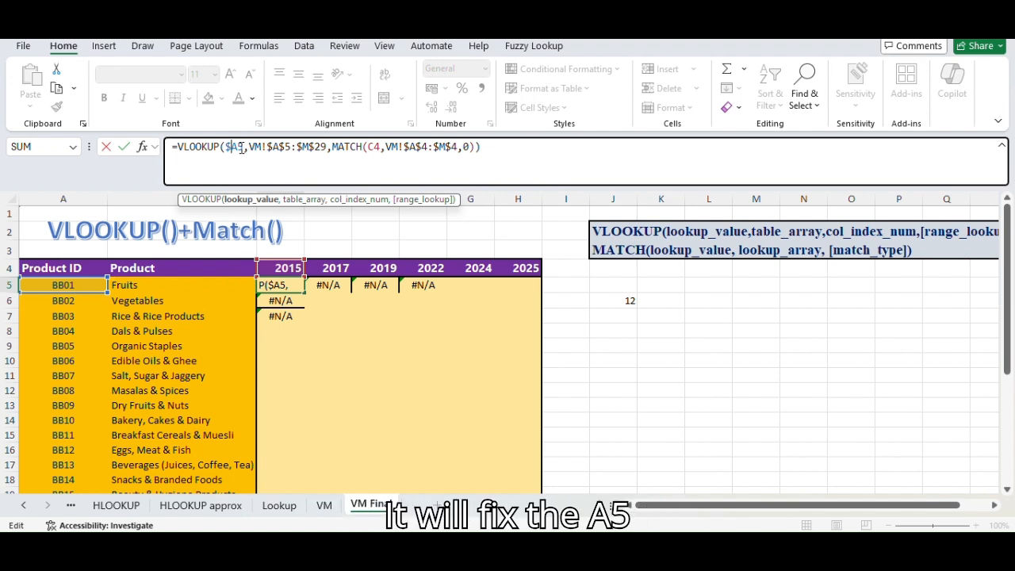
pyautogui.press('Return')
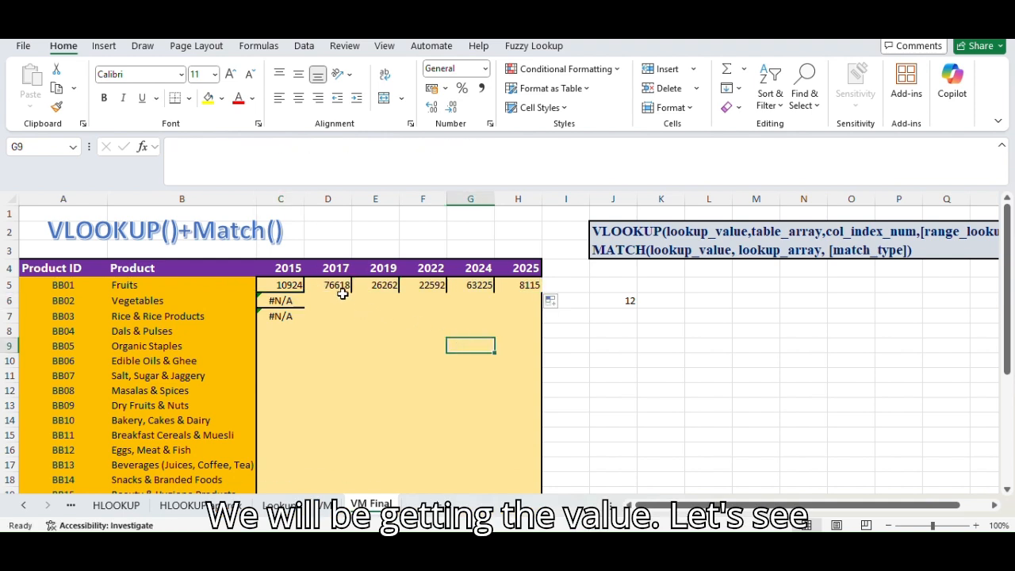
# Compare the 2017 and 2019 Fruits results in VM Final with the VM sheet, and check the 2025 result in H5
pyautogui.click(337, 290)
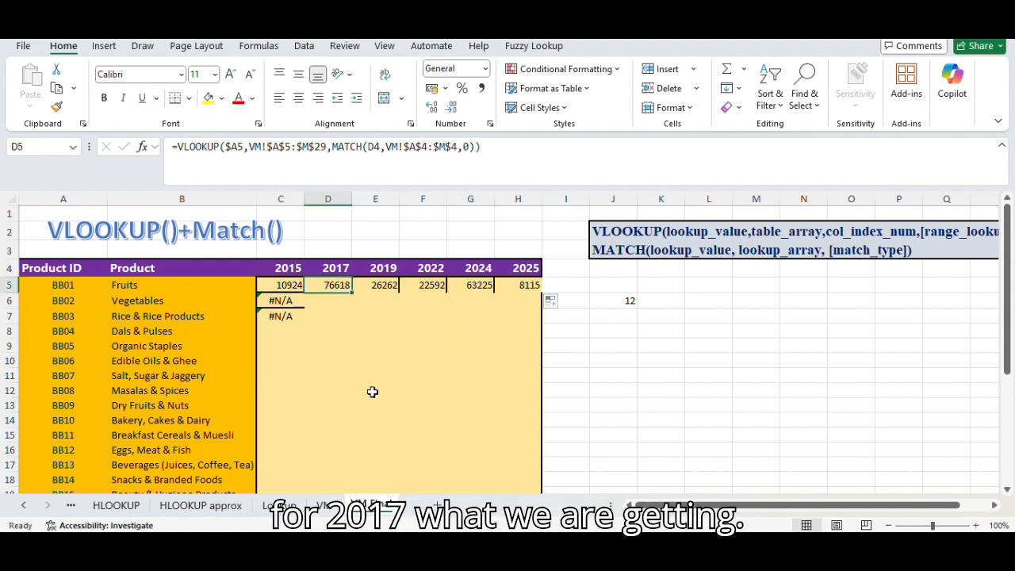
pyautogui.click(327, 506)
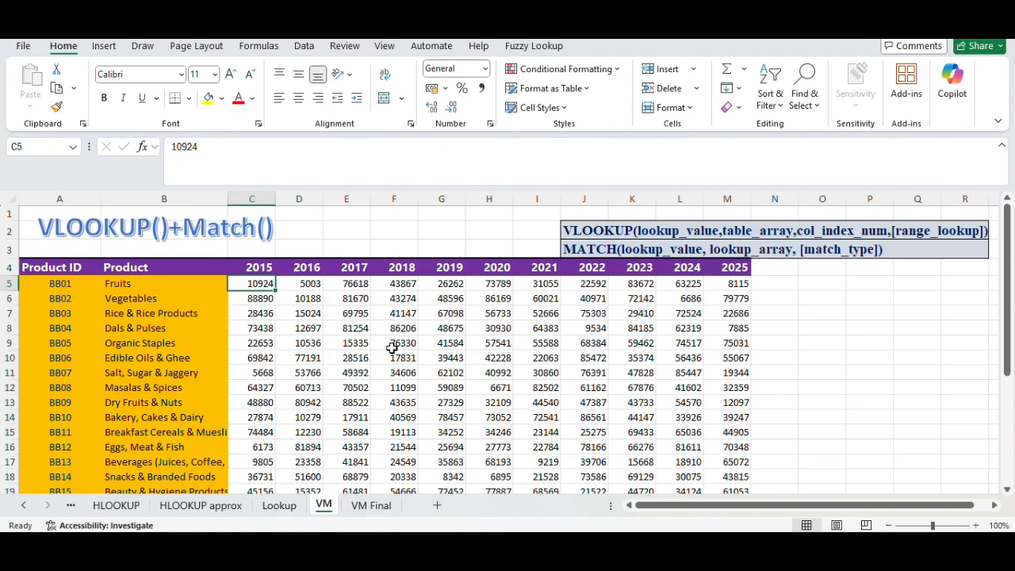
pyautogui.click(362, 289)
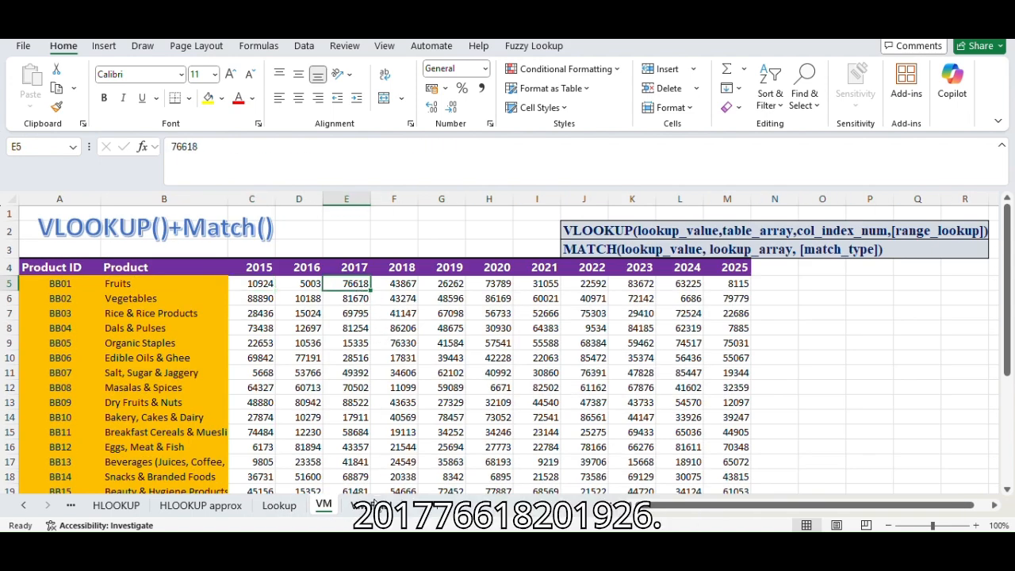
pyautogui.click(371, 506)
pyautogui.click(375, 289)
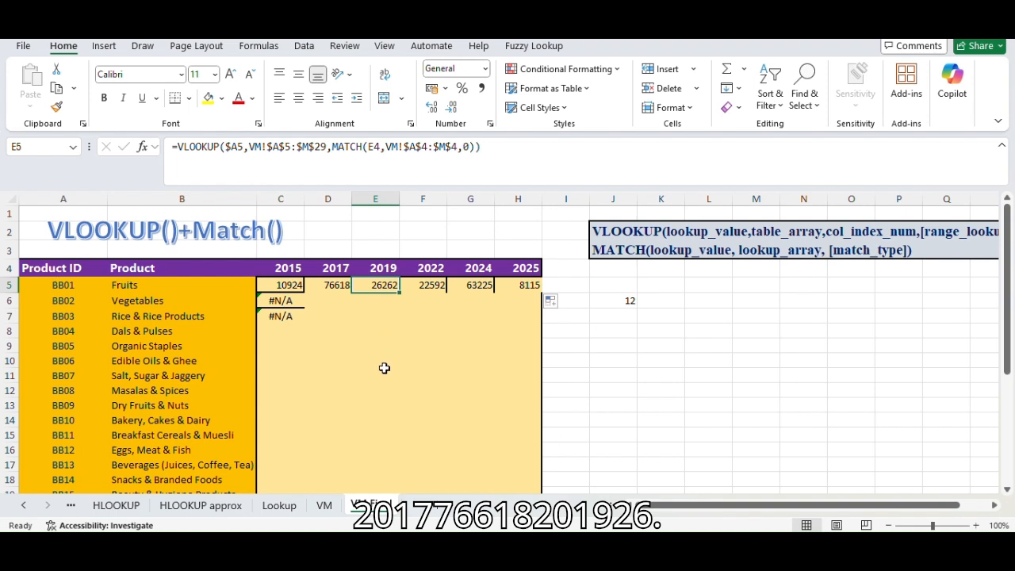
pyautogui.click(324, 506)
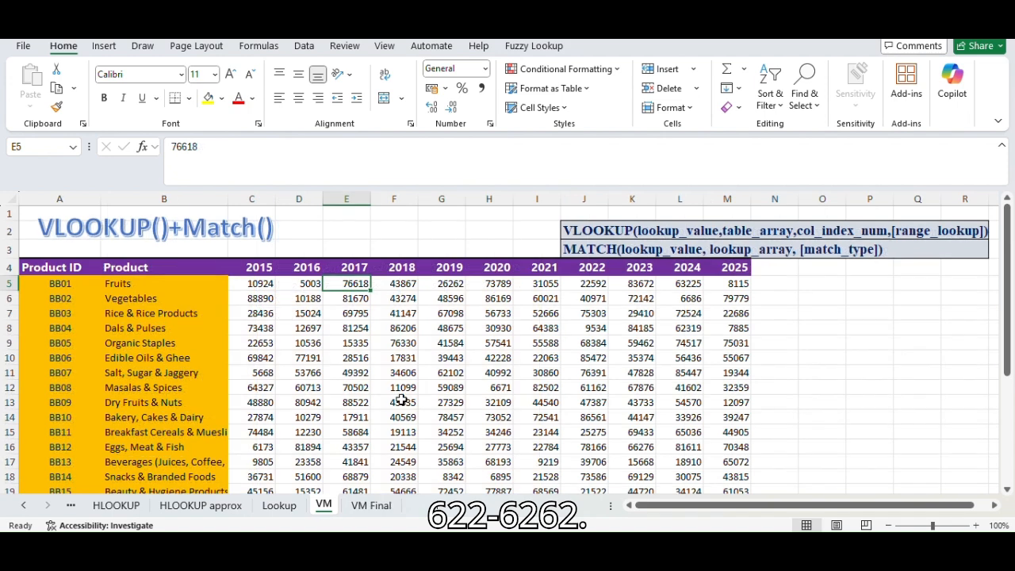
pyautogui.click(446, 285)
pyautogui.click(393, 505)
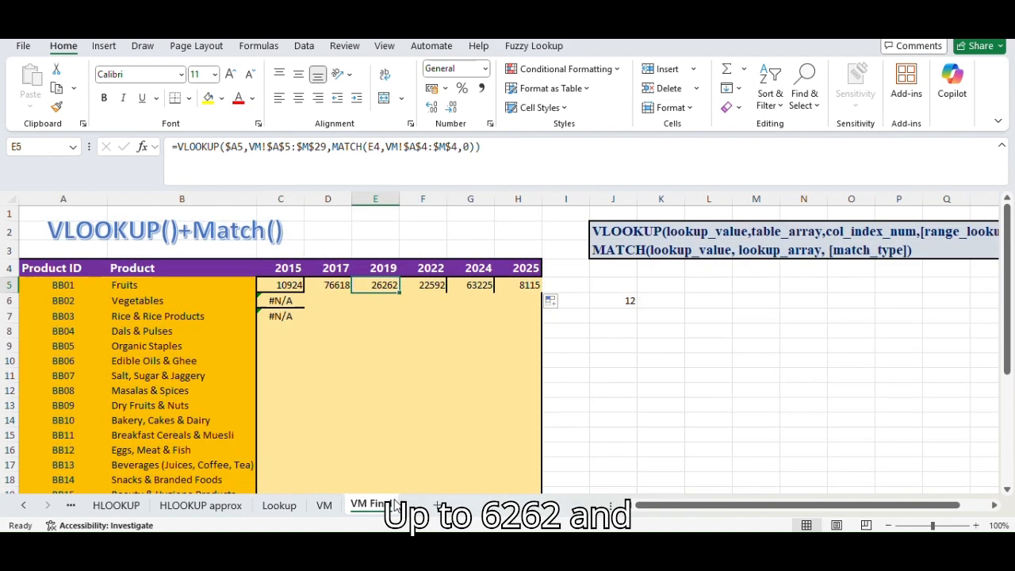
pyautogui.click(527, 285)
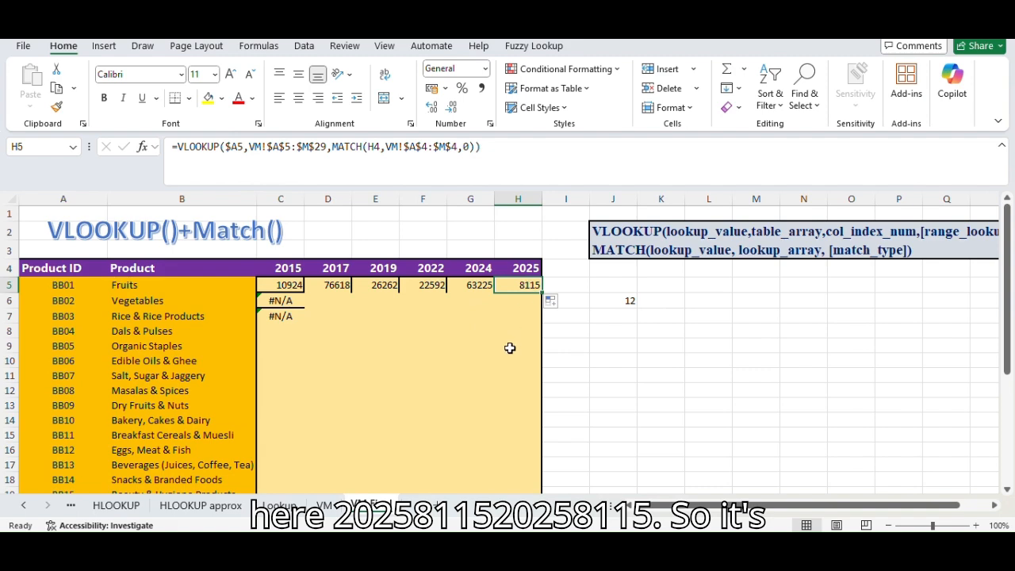
# Compare the 2025 Fruits sales in cell M5 of the VM sheet with the VM Final result
pyautogui.click(325, 506)
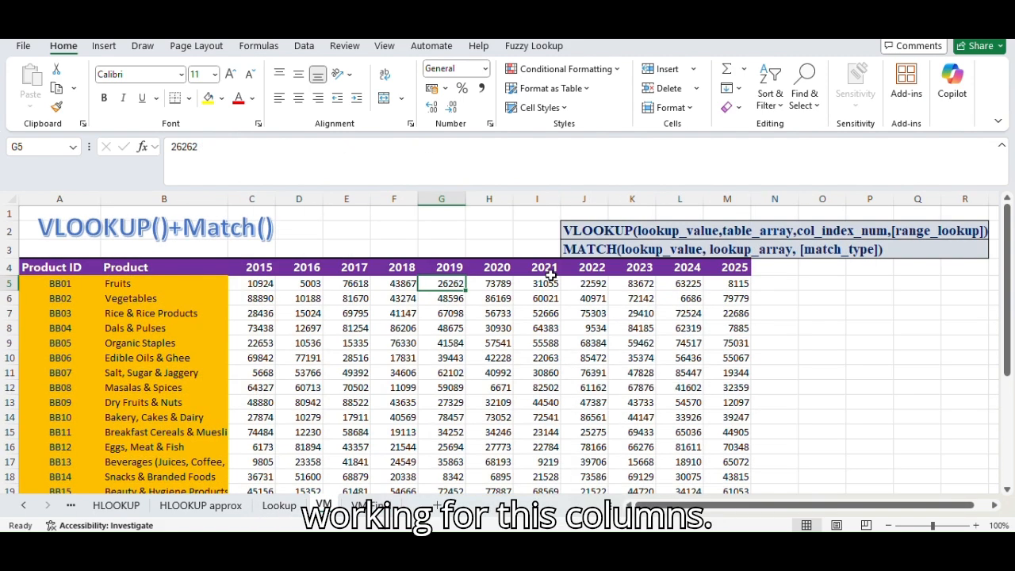
pyautogui.click(736, 284)
pyautogui.click(371, 505)
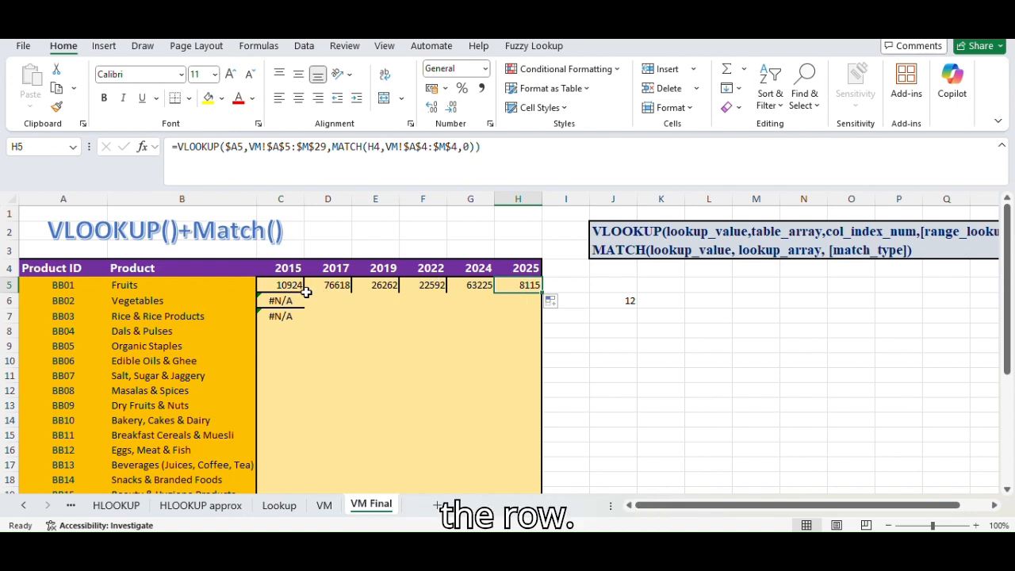
# Try filling the C5 formula with the $A5 lookup value down to C7
pyautogui.click(291, 283)
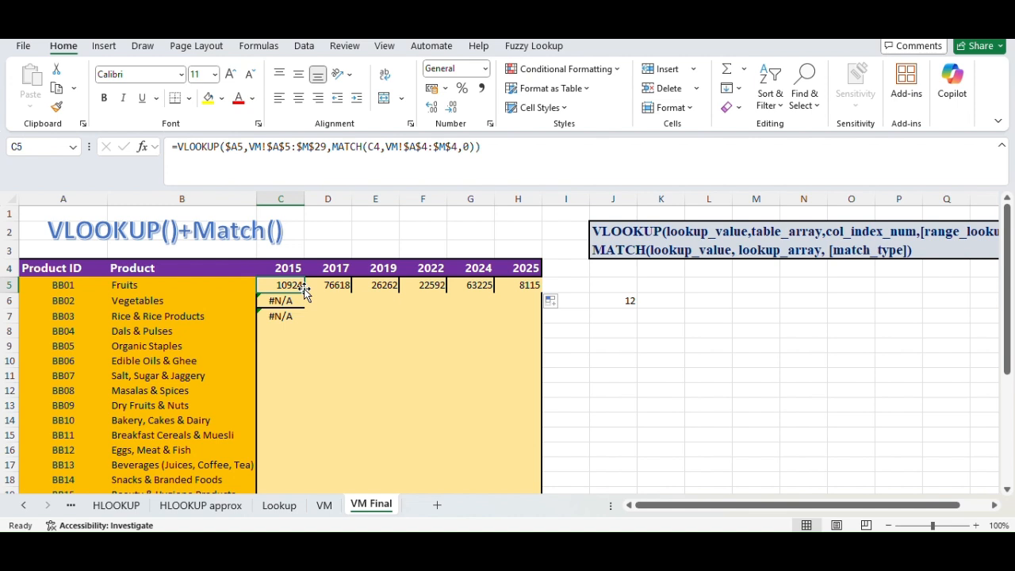
pyautogui.moveTo(302, 302); pyautogui.dragTo(303, 318)
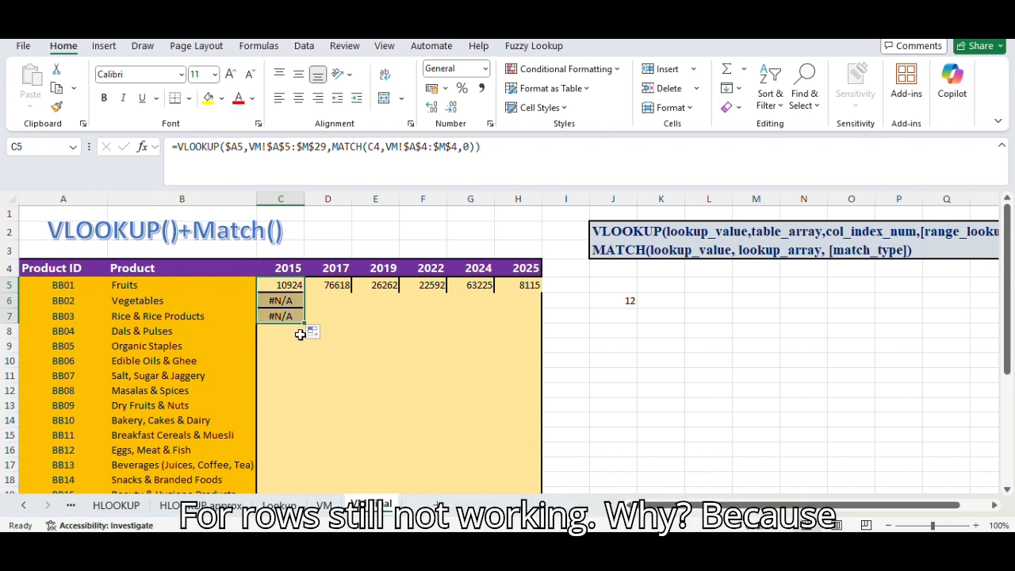
pyautogui.click(297, 343)
pyautogui.click(289, 286)
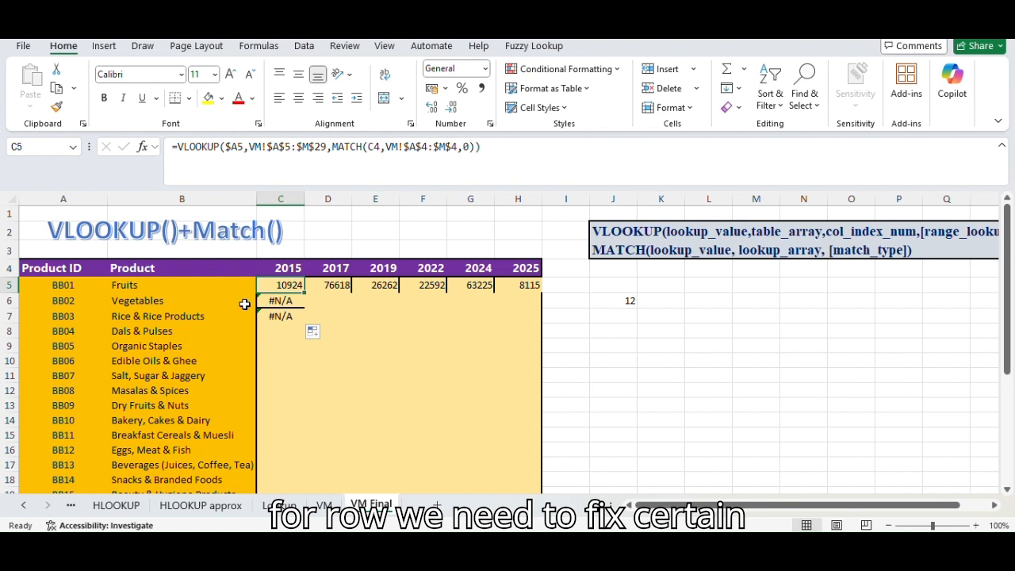
# Inspect how the VLOOKUP and MATCH lookup references shift by row in C5, C6 and C7 against the year header in C4
pyautogui.click(290, 300)
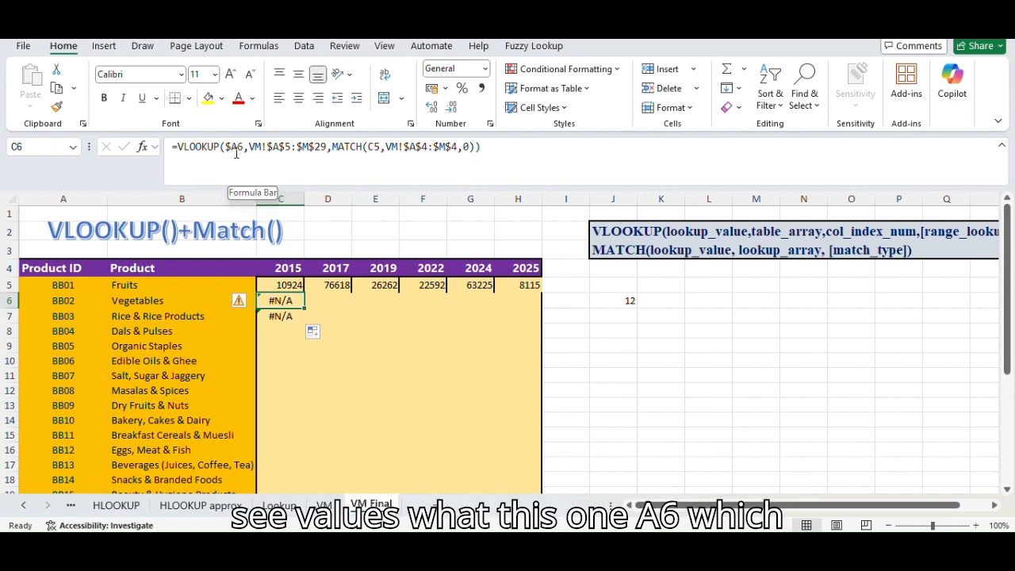
pyautogui.click(283, 316)
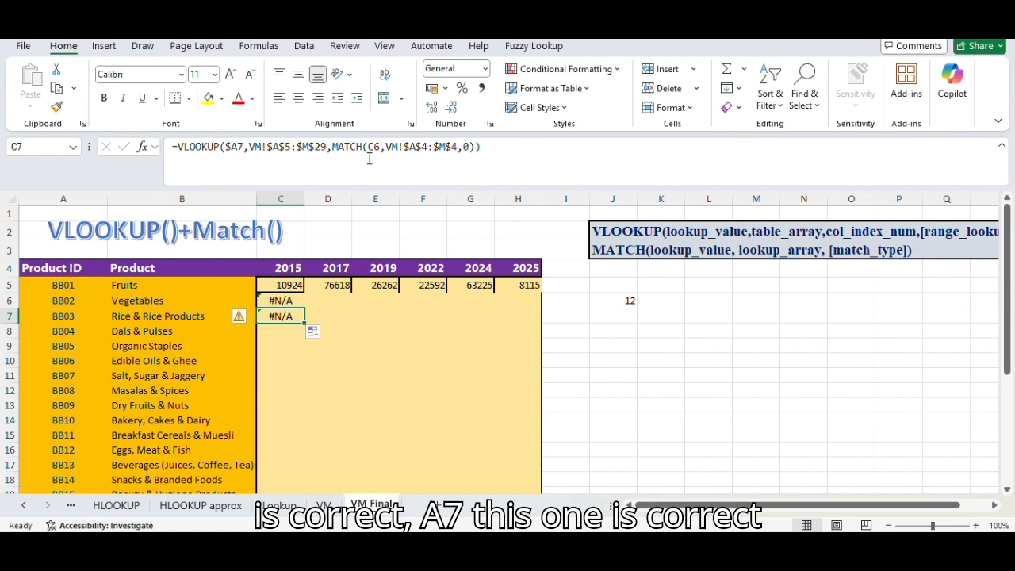
pyautogui.click(289, 287)
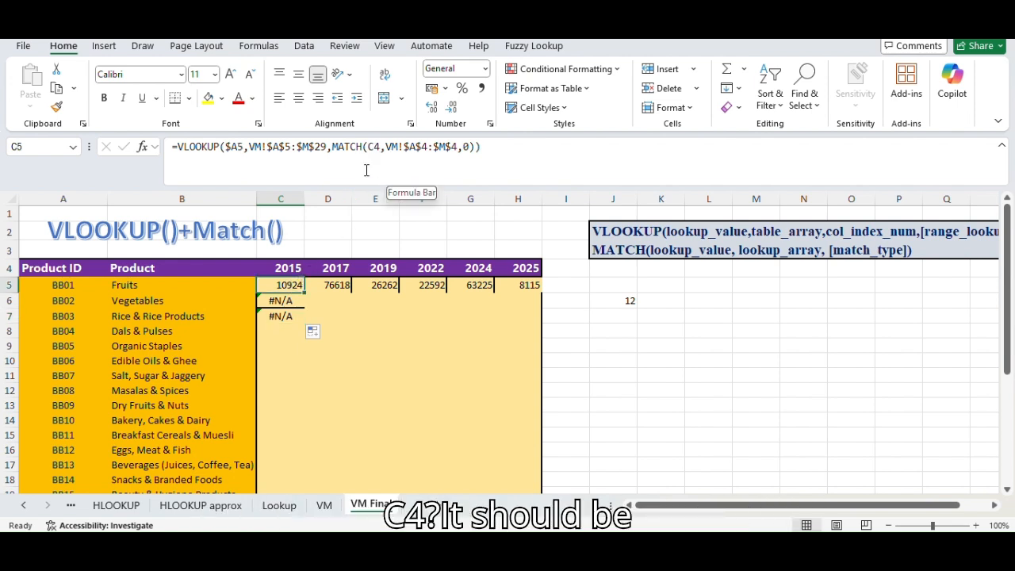
pyautogui.click(283, 267)
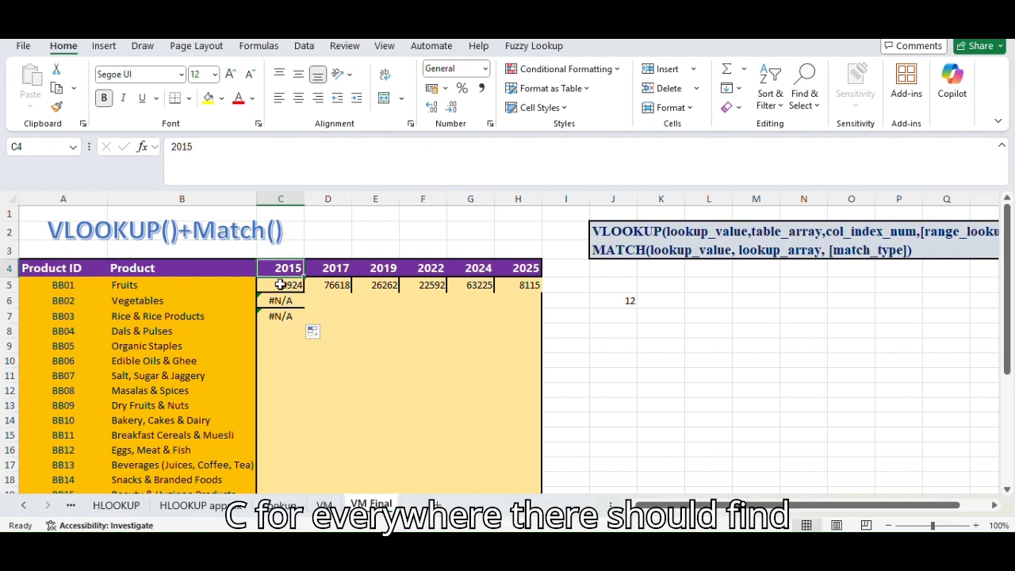
pyautogui.click(292, 285)
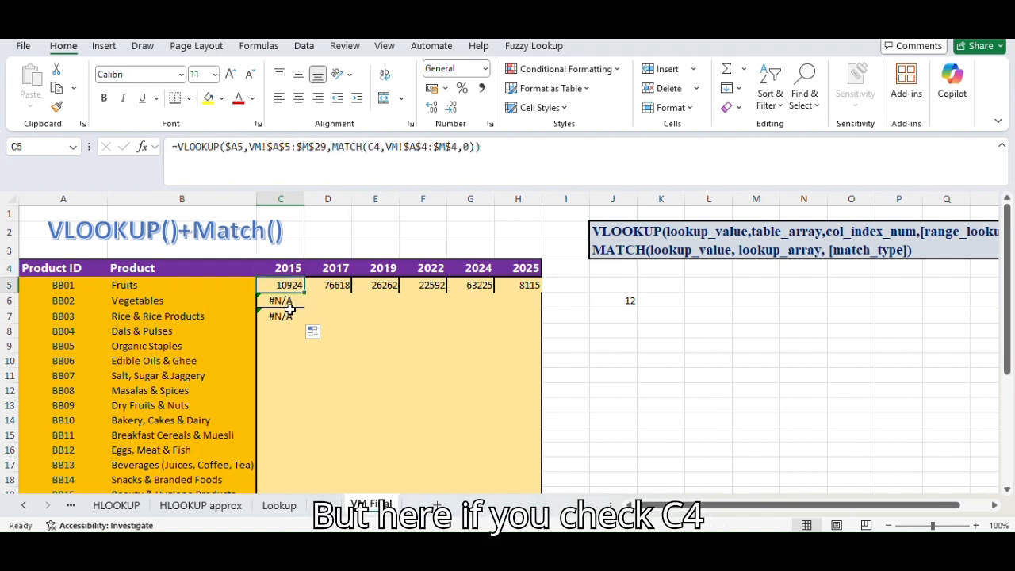
pyautogui.click(287, 301)
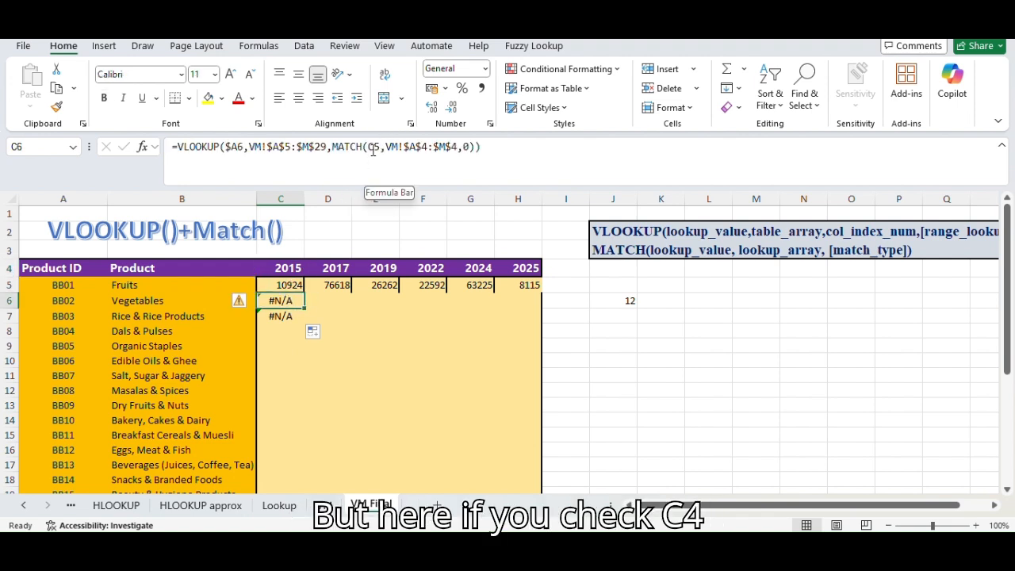
pyautogui.click(298, 315)
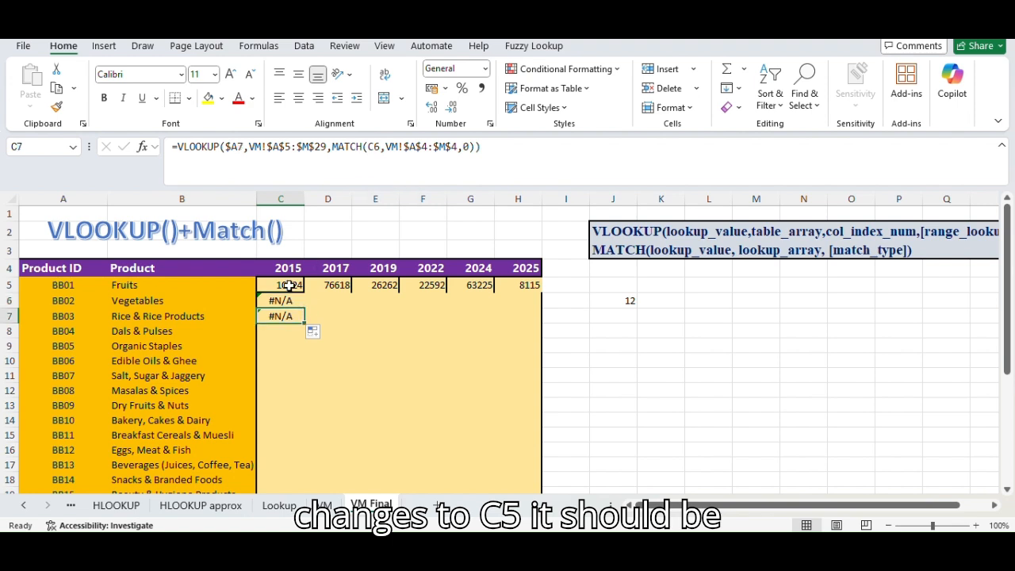
# Lock the row of the MATCH lookup value as C$4 in the C5 formula
pyautogui.click(289, 287)
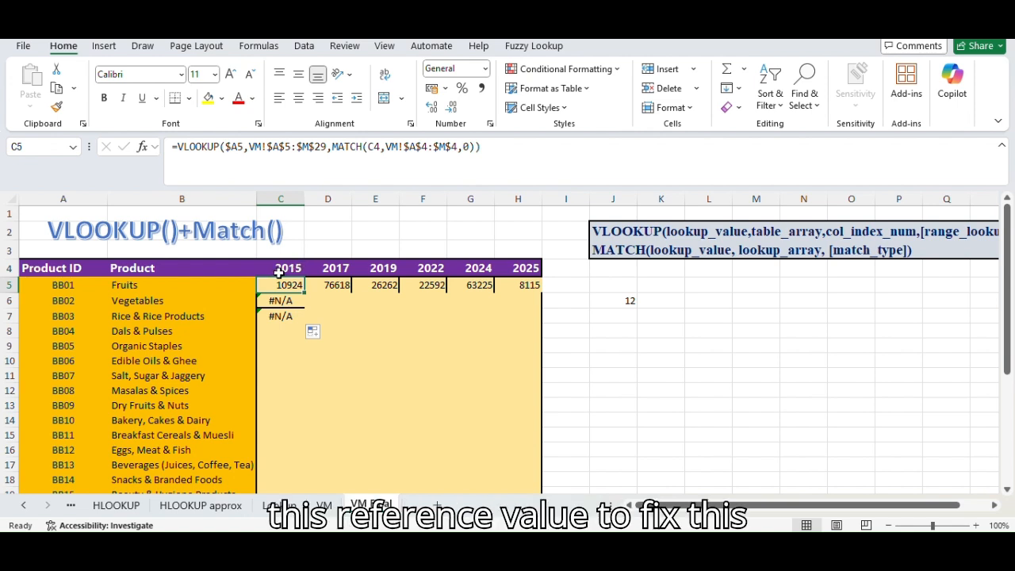
pyautogui.click(371, 147)
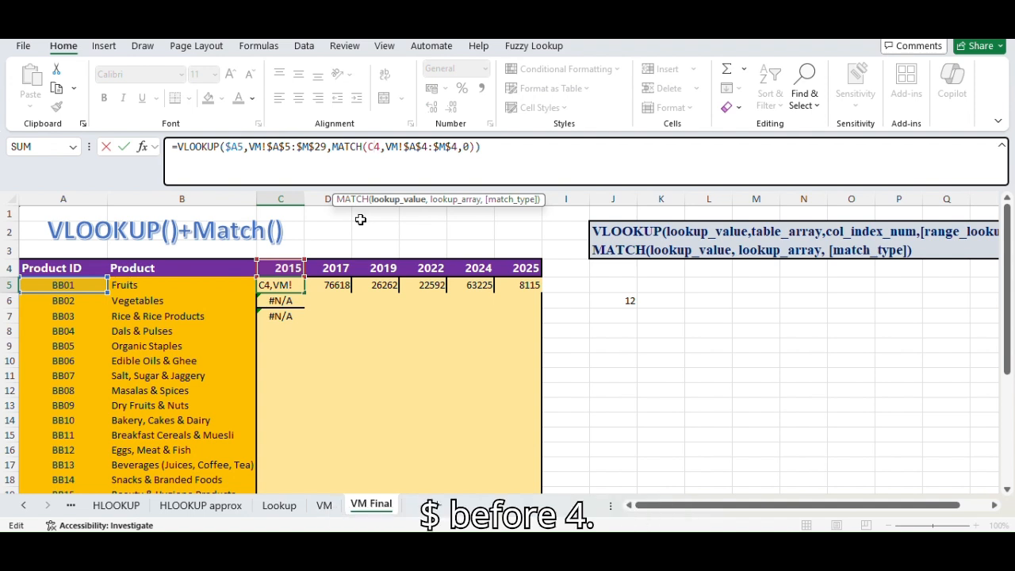
pyautogui.write('$')
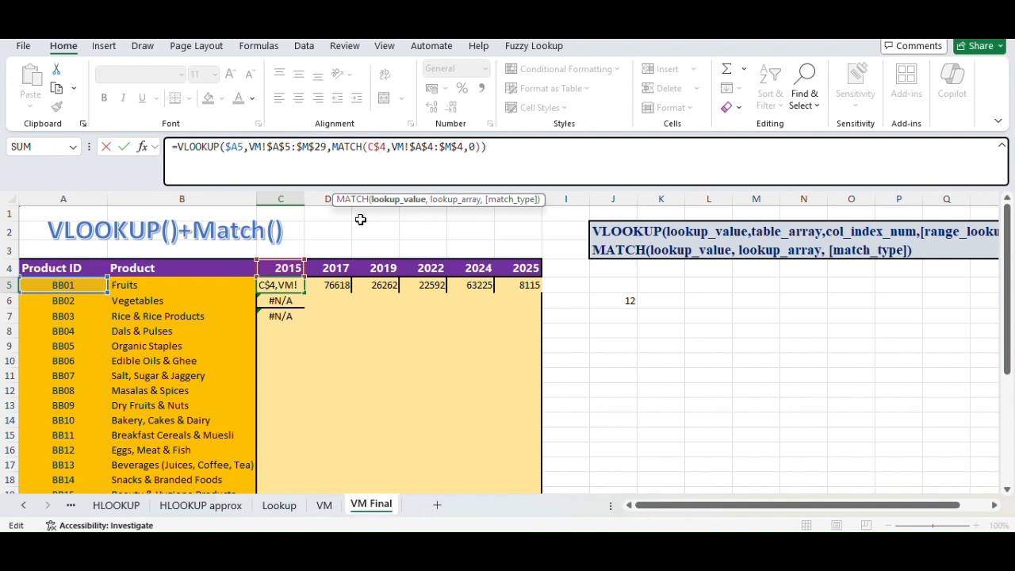
pyautogui.press('Return')
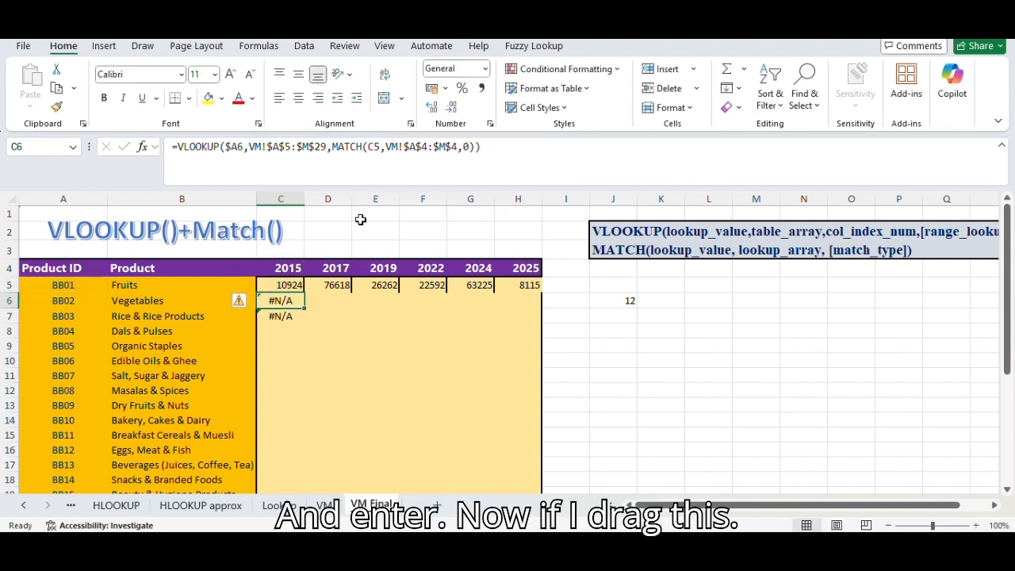
# Fill the corrected C5 formula down the 2015 column to the last product in row 29
pyautogui.click(295, 288)
pyautogui.moveTo(305, 292); pyautogui.dragTo(305, 292)
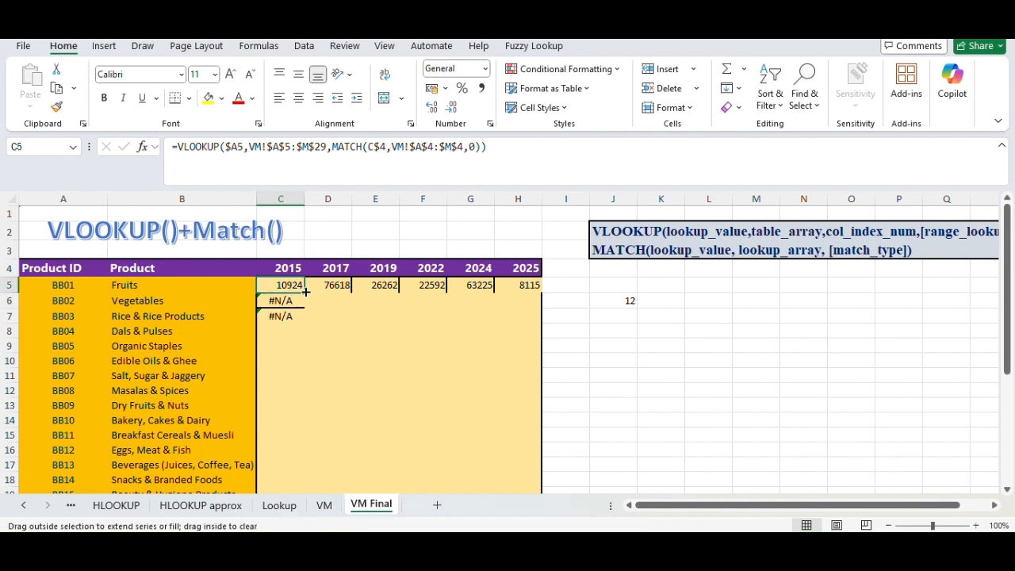
pyautogui.doubleClick(305, 291)
pyautogui.click(300, 289)
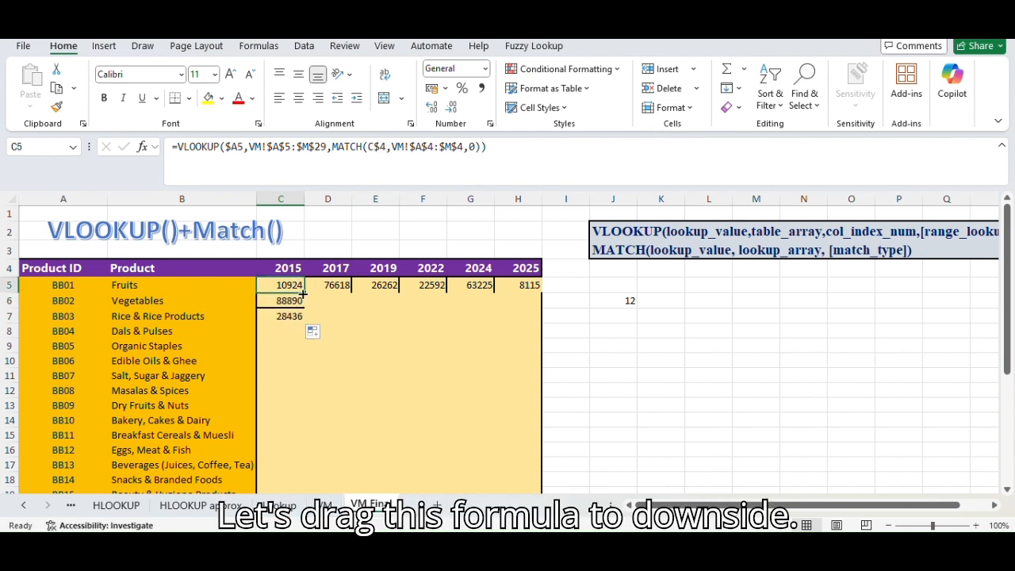
pyautogui.moveTo(304, 294); pyautogui.dragTo(289, 410)
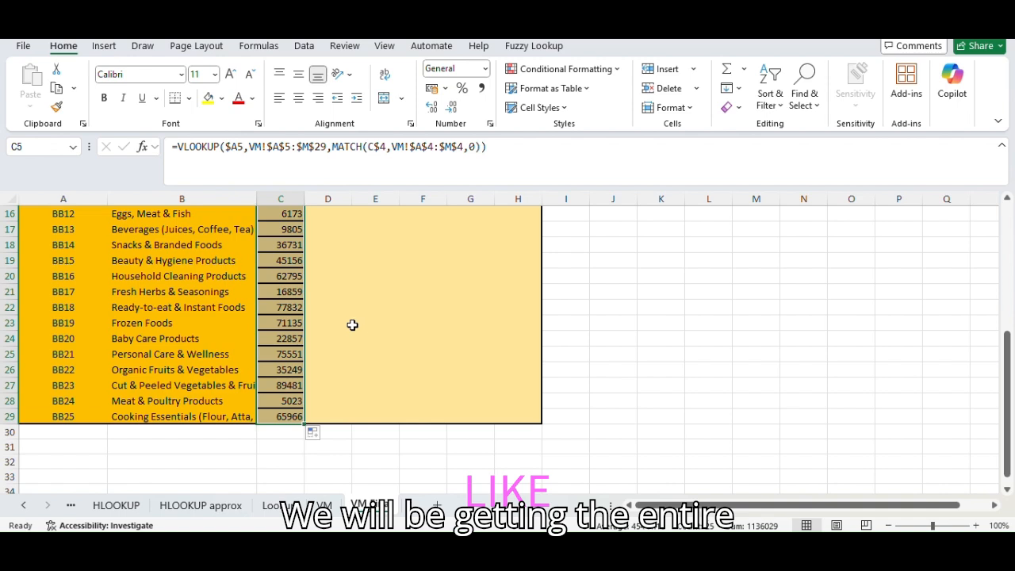
pyautogui.scroll(5, 362, 331)
pyautogui.click(358, 339)
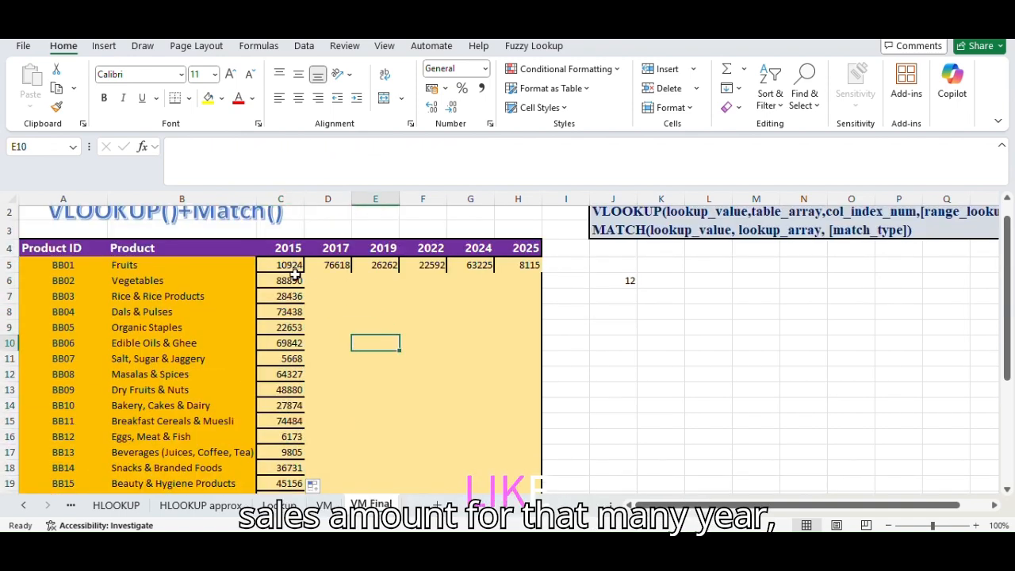
# Try filling the existing row 5 formulas in C5:H5 down to row 29
pyautogui.moveTo(290, 265); pyautogui.dragTo(520, 267)
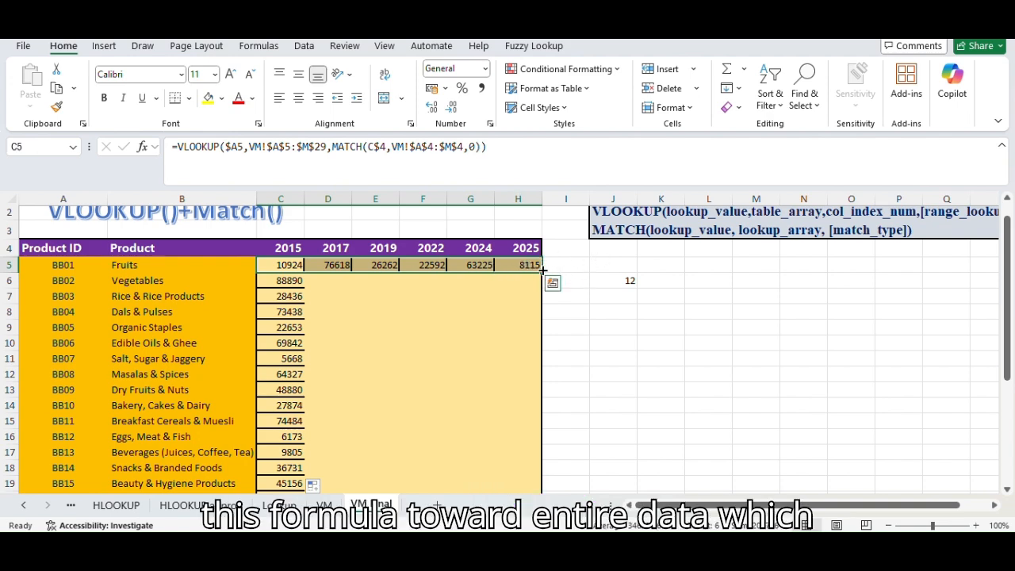
pyautogui.moveTo(543, 273); pyautogui.dragTo(558, 455)
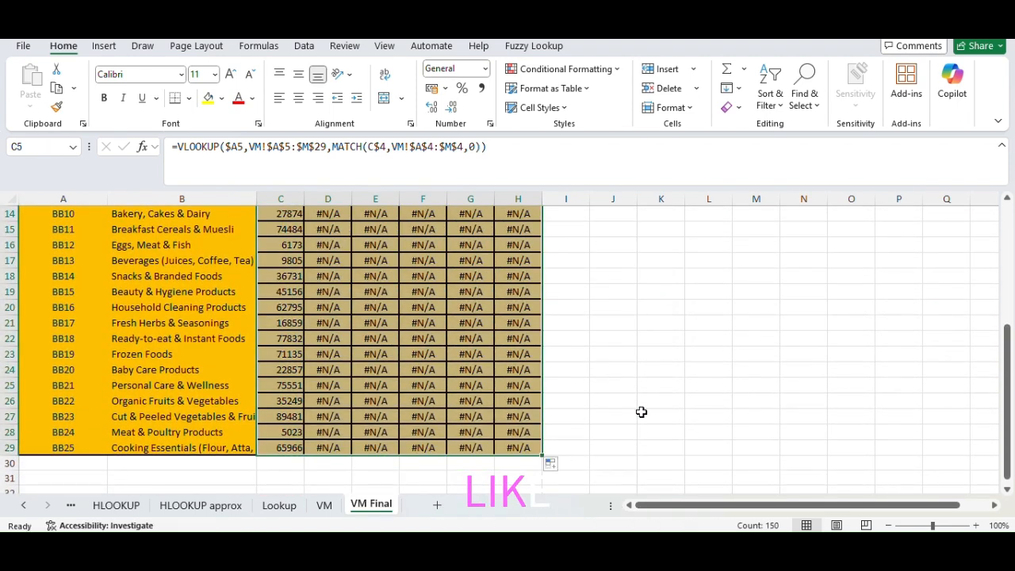
pyautogui.scroll(4, 641, 412)
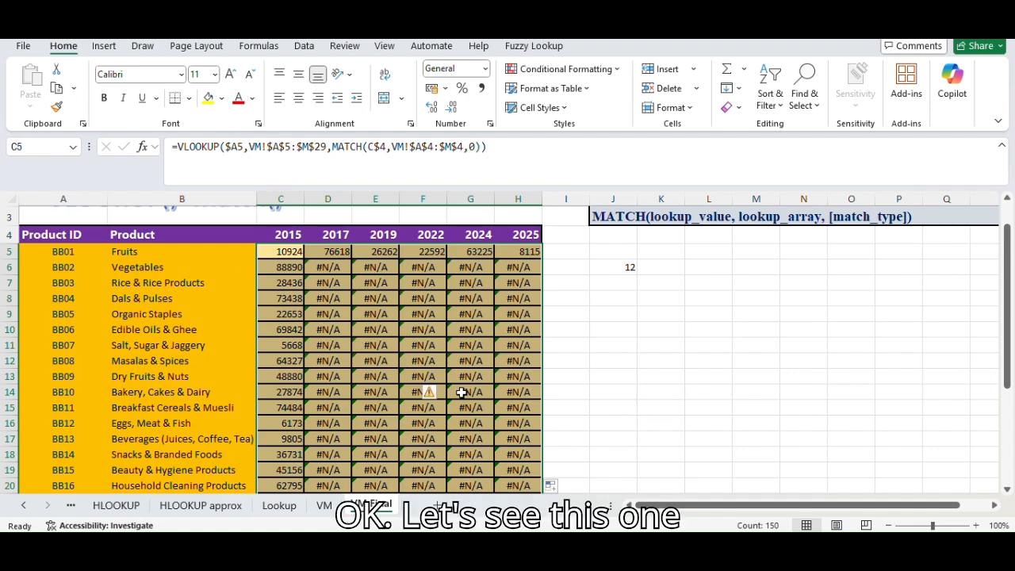
# Compare the MATCH lookup references in the formulas of C5 and D5
pyautogui.click(464, 392)
pyautogui.click(329, 253)
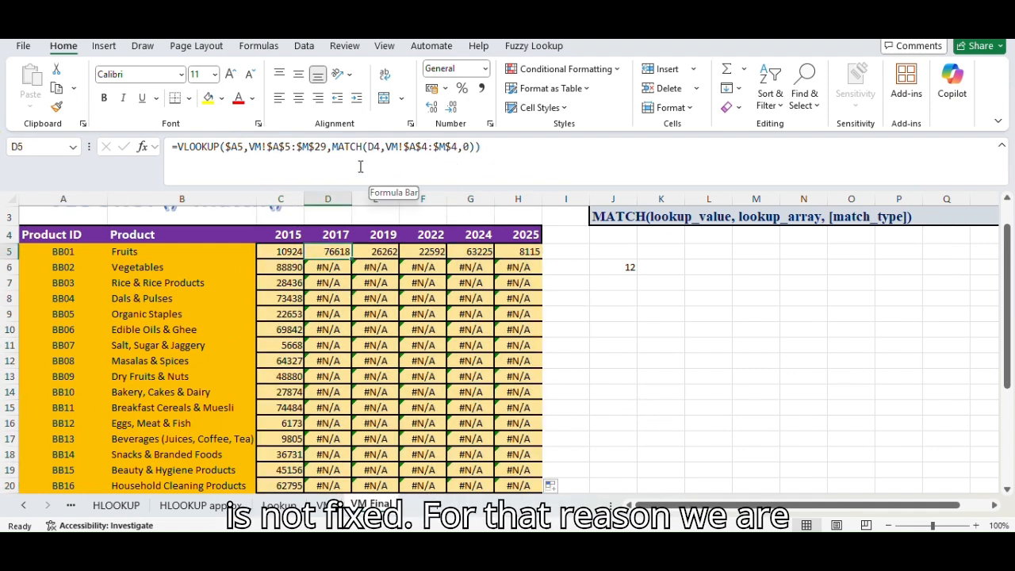
pyautogui.click(279, 253)
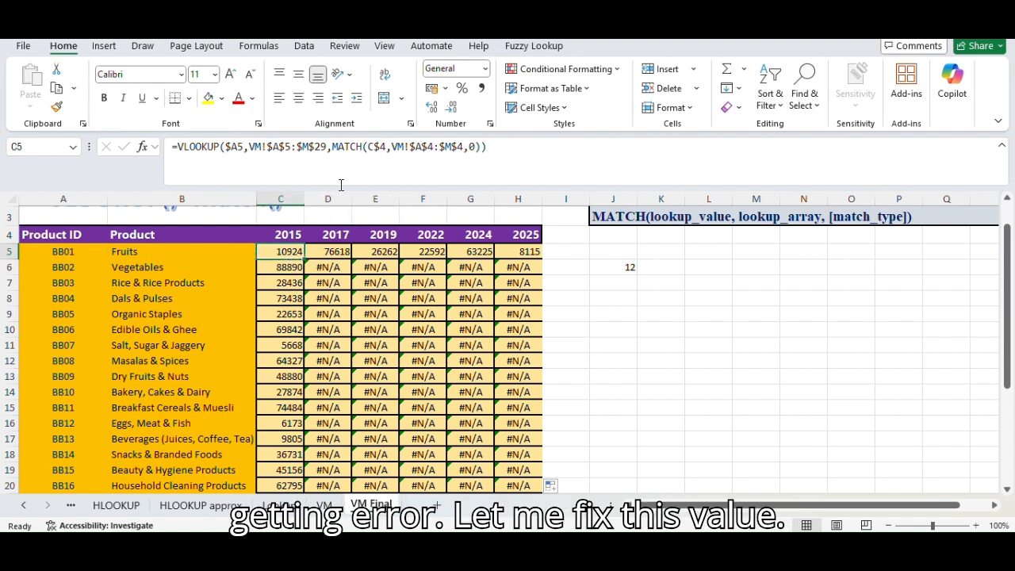
pyautogui.click(333, 249)
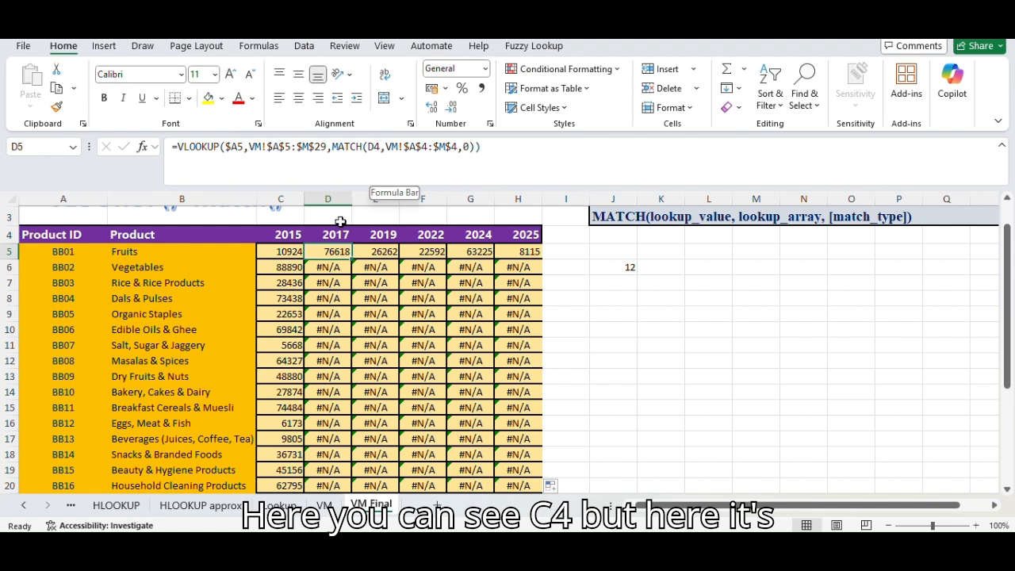
# Fill the C5 formula across to the 2025 column and down to row 29, covering C5:H29
pyautogui.click(302, 254)
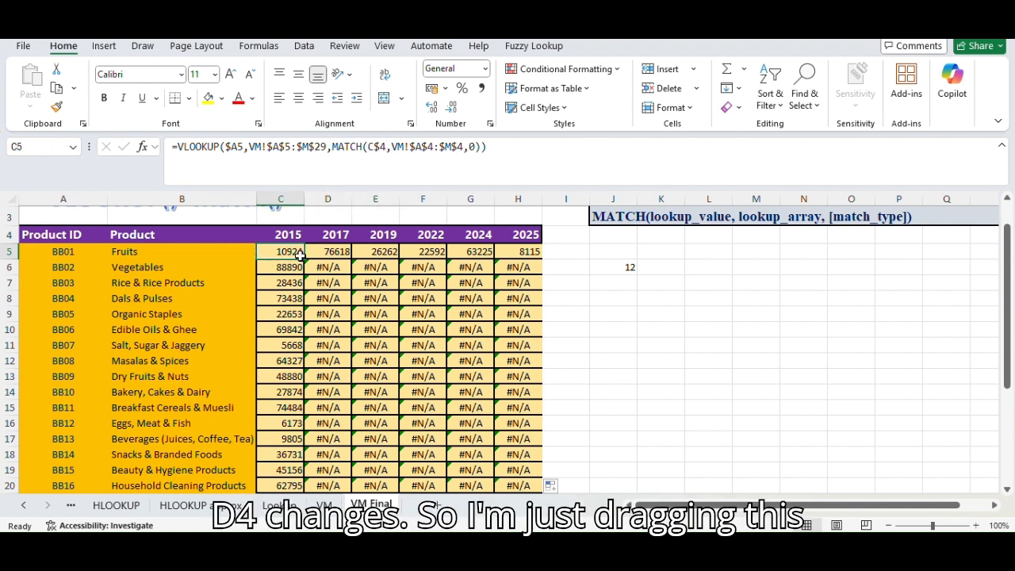
pyautogui.moveTo(306, 262); pyautogui.dragTo(549, 395)
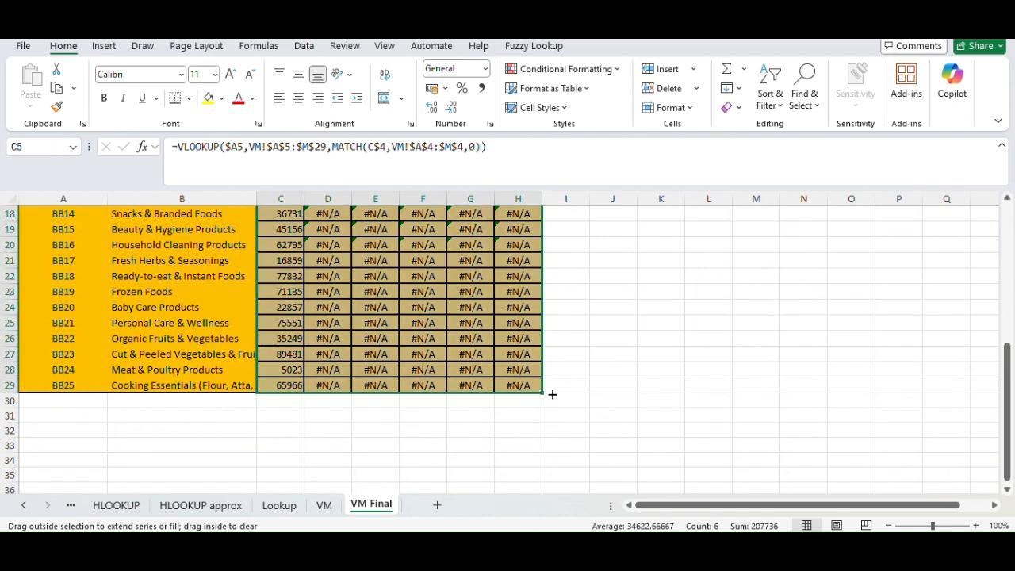
pyautogui.scroll(5, 548, 400)
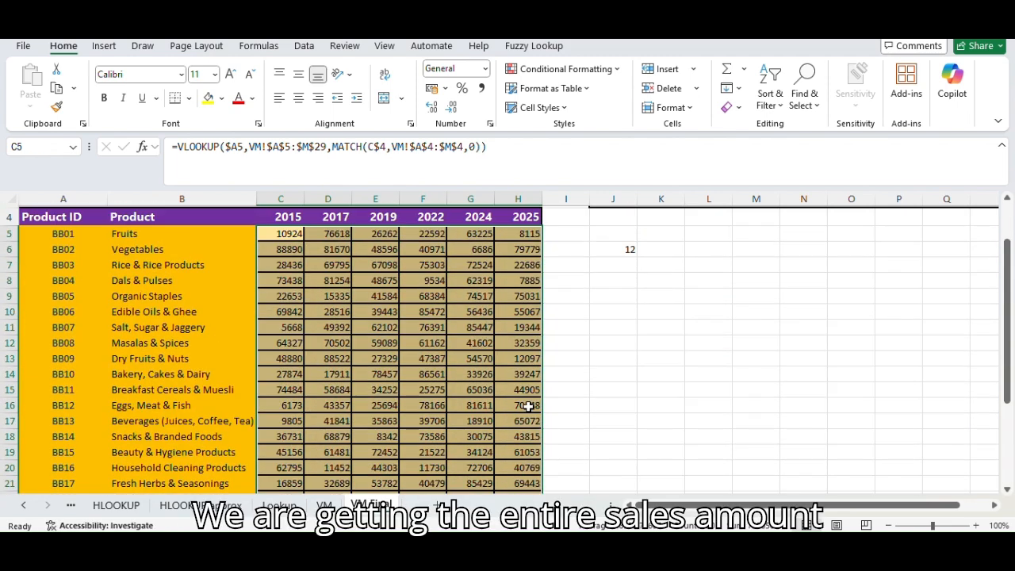
pyautogui.click(515, 406)
# Copy the 2019 Dry Fruits & Nuts result 27329 from E13 and find it in the VM sheet to check its product and year
pyautogui.click(391, 361)
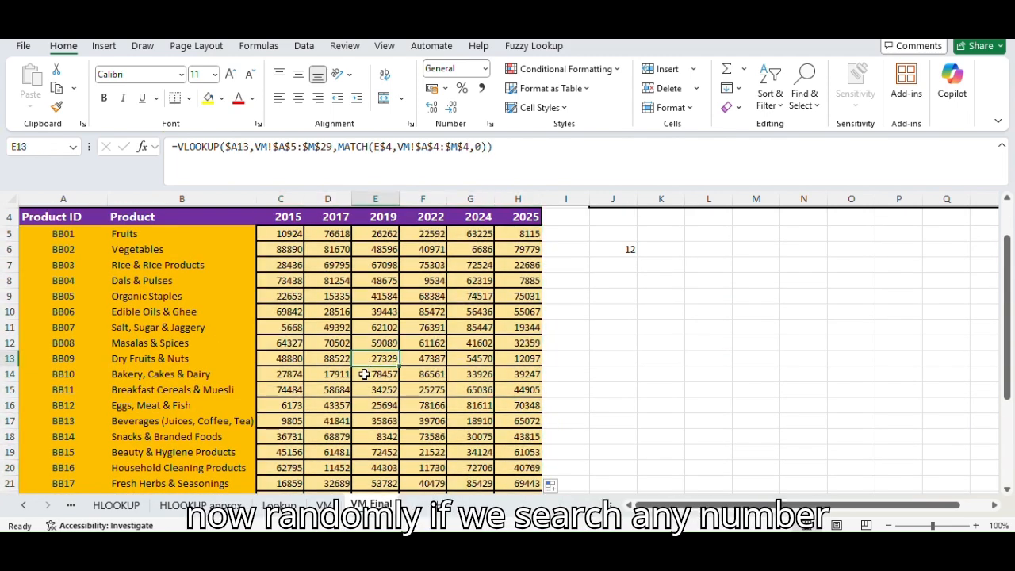
pyautogui.hotkey('ctrl', 'c')
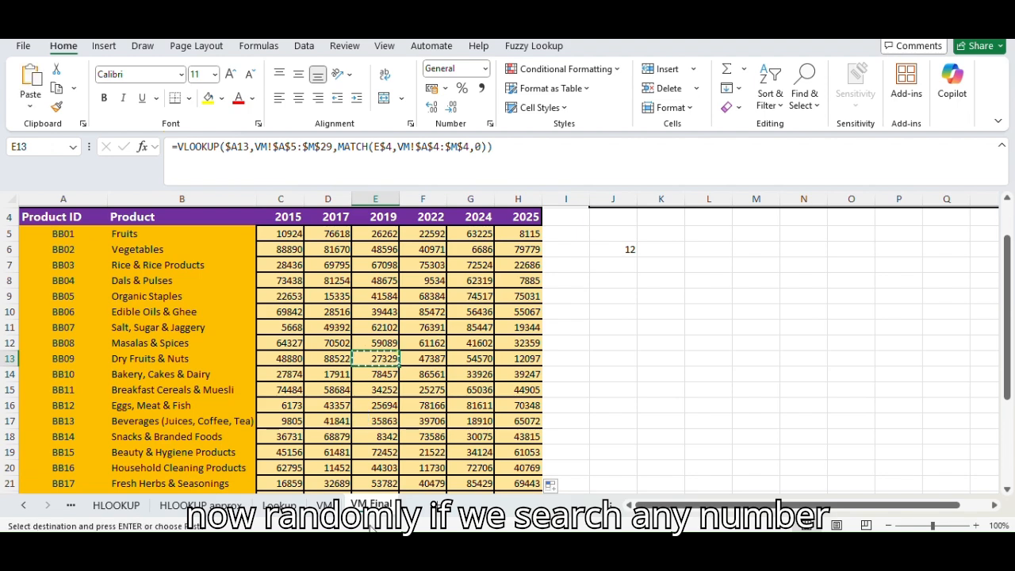
pyautogui.click(323, 506)
pyautogui.hotkey('ctrl', 'f')
pyautogui.hotkey('ctrl', 'v')
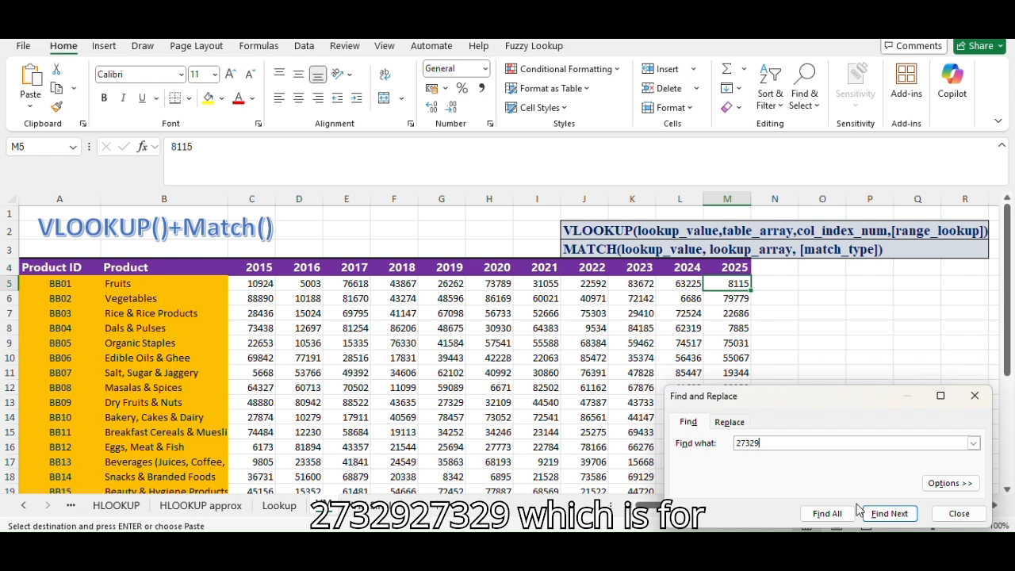
pyautogui.click(904, 515)
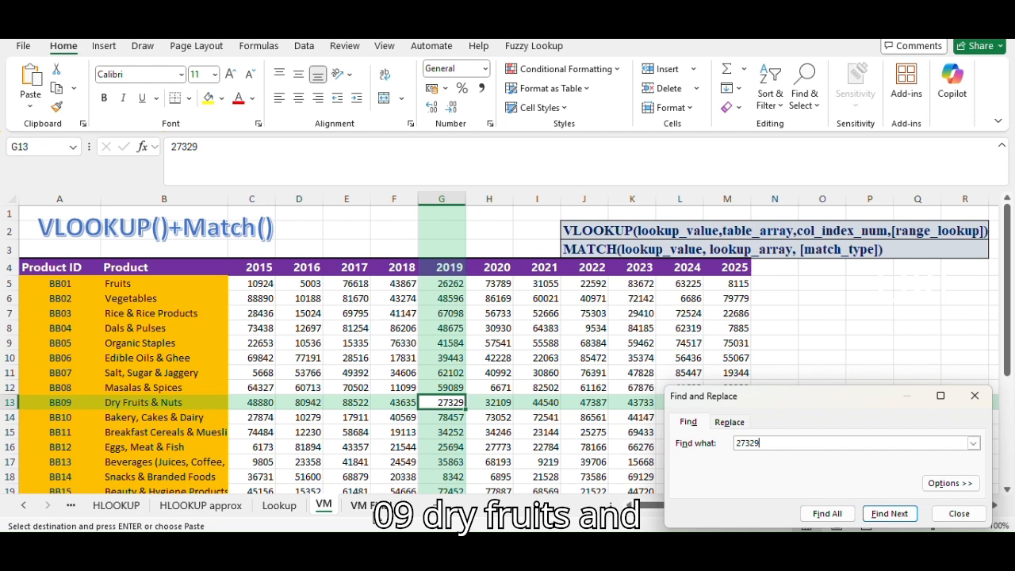
# Compare the matching VM record with the 2019 Dry Fruits & Nuts result in VM Final and close the search
pyautogui.click(367, 506)
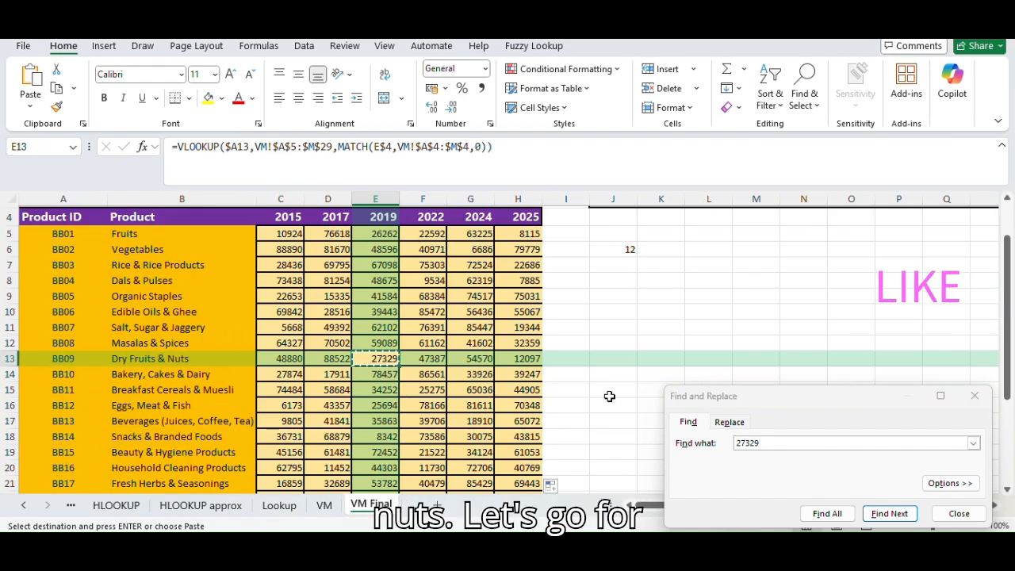
pyautogui.click(440, 437)
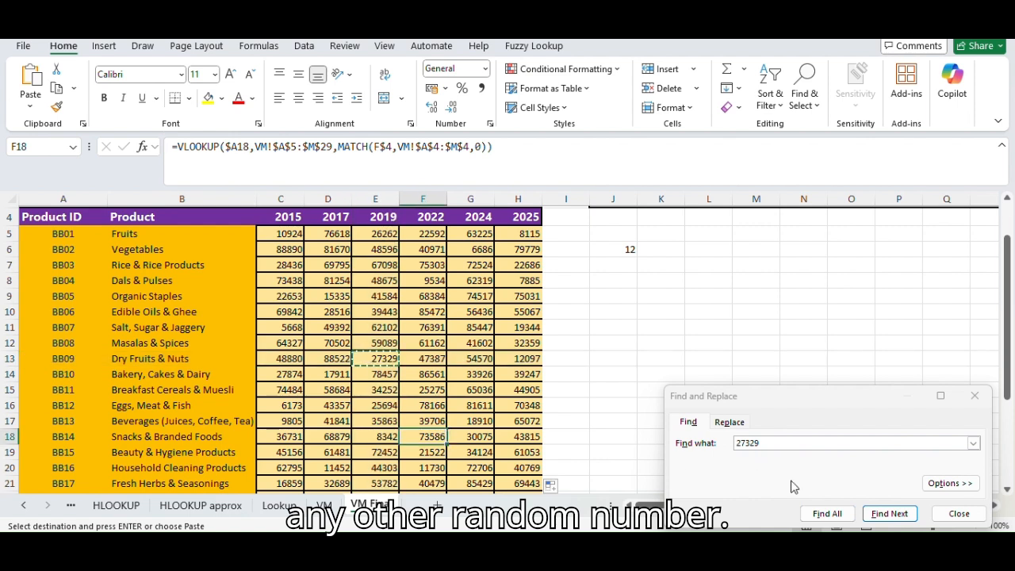
pyautogui.click(959, 513)
# Copy the 2024 Dals & Pulses result 62319 from G8, find it in the VM sheet, and compare its product and year with VM Final
pyautogui.click(465, 278)
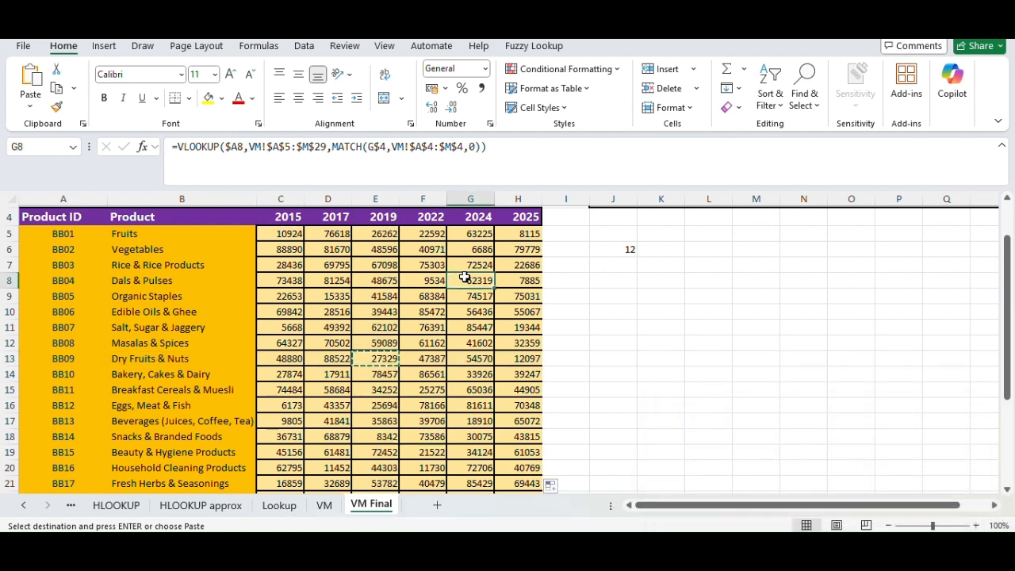
pyautogui.hotkey('ctrl', 'c')
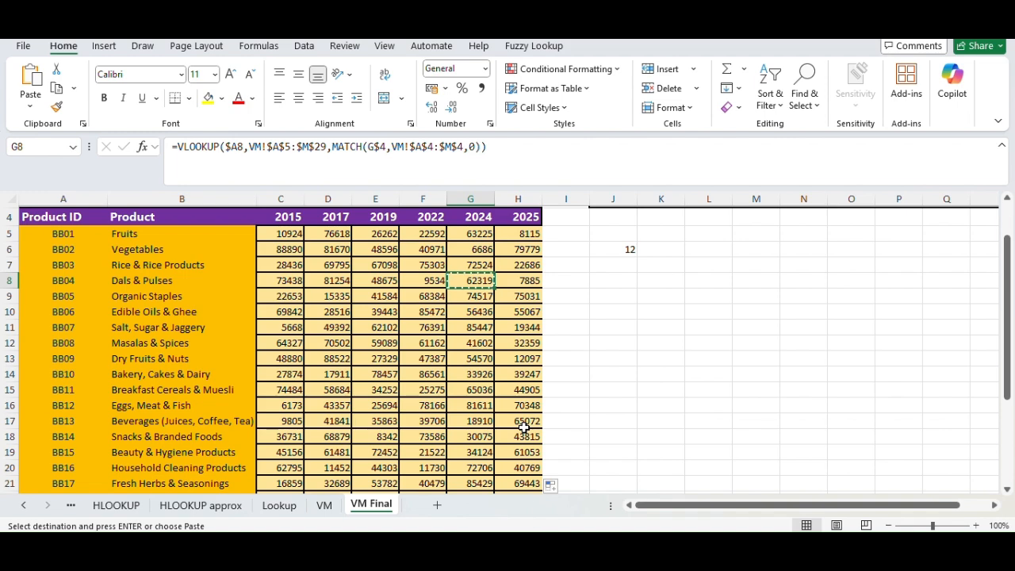
pyautogui.hotkey('ctrl', 'f')
pyautogui.hotkey('ctrl', 'v')
pyautogui.click(892, 513)
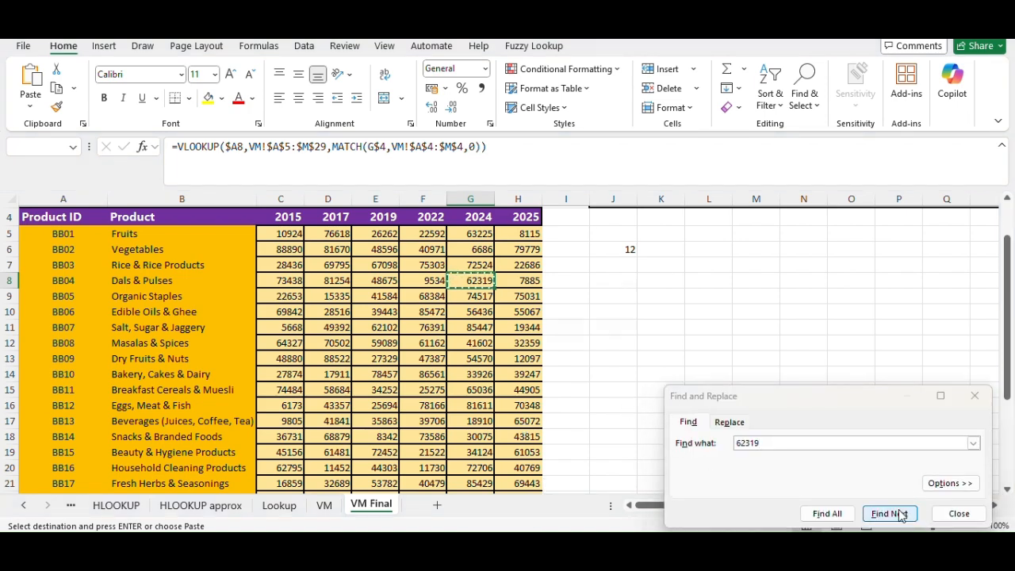
pyautogui.click(514, 314)
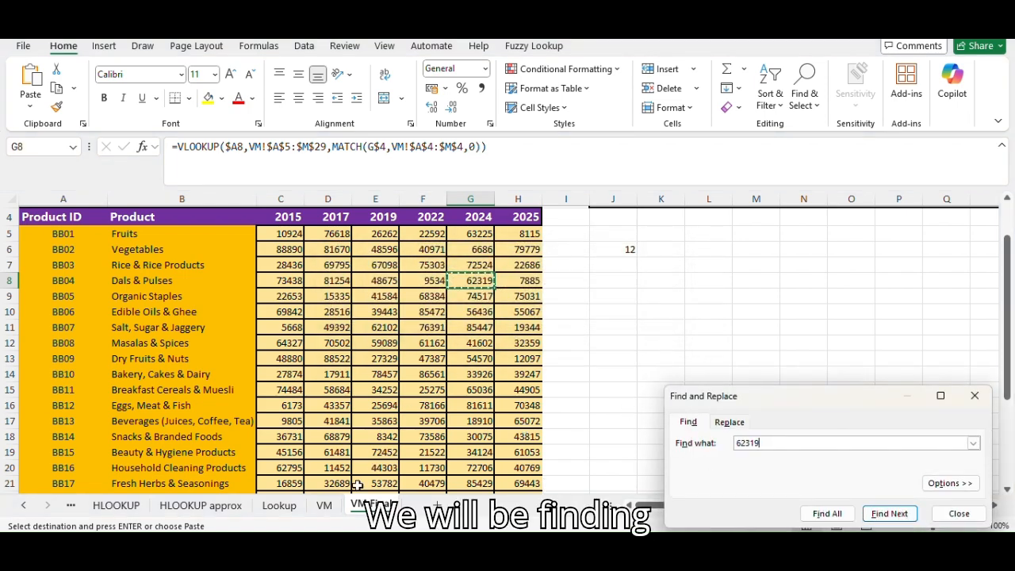
pyautogui.click(323, 505)
pyautogui.click(889, 514)
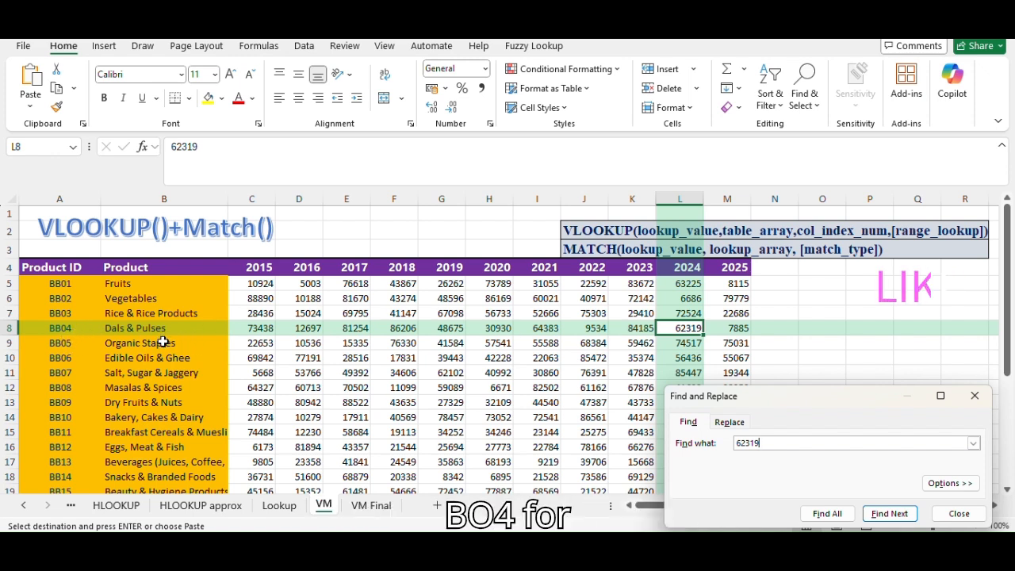
pyautogui.click(372, 505)
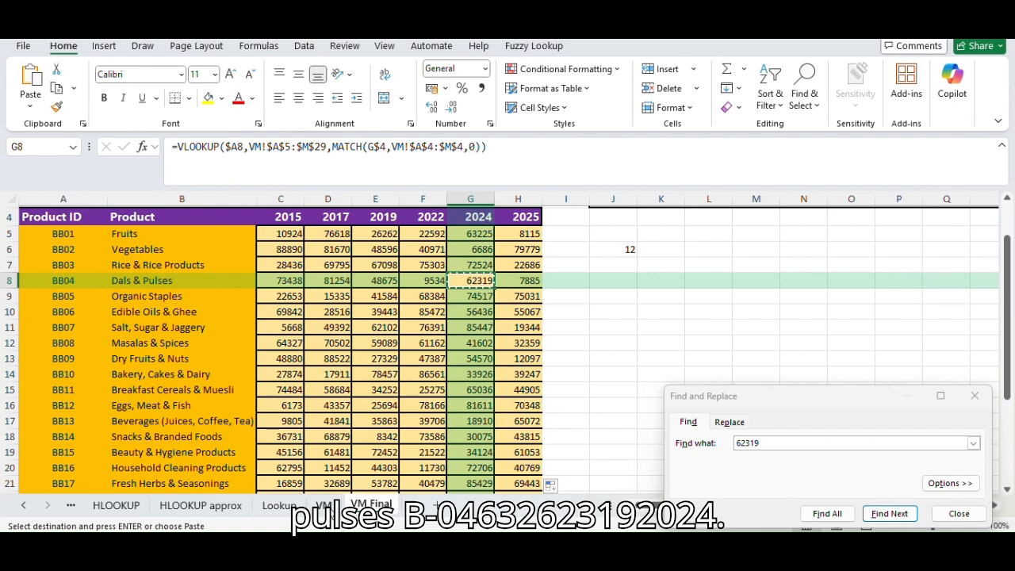
pyautogui.click(324, 505)
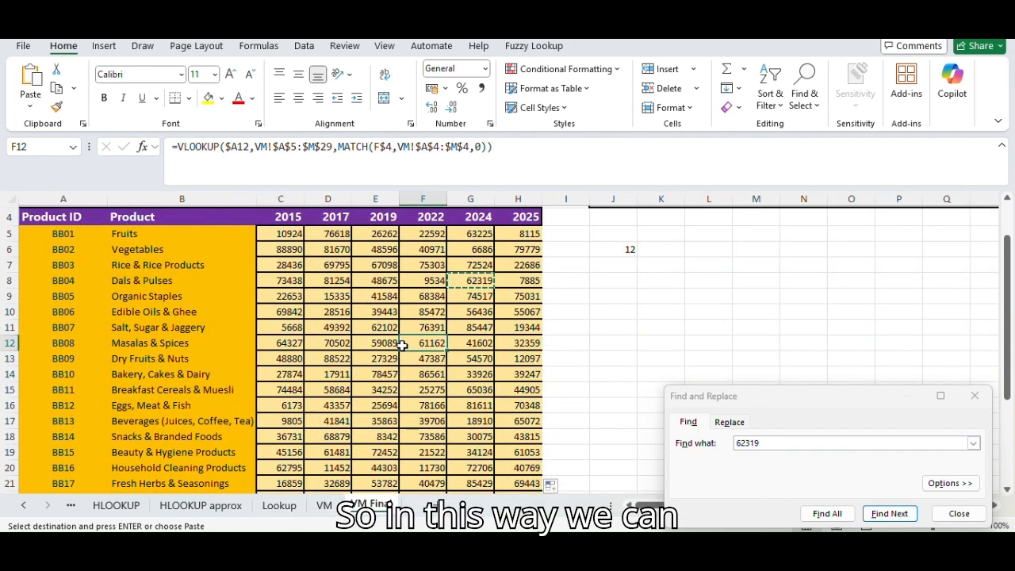
# Review the lookup formulas in C7 and E9 of VM Final and clear the pending copy selection
pyautogui.scroll(1, 105, 222)
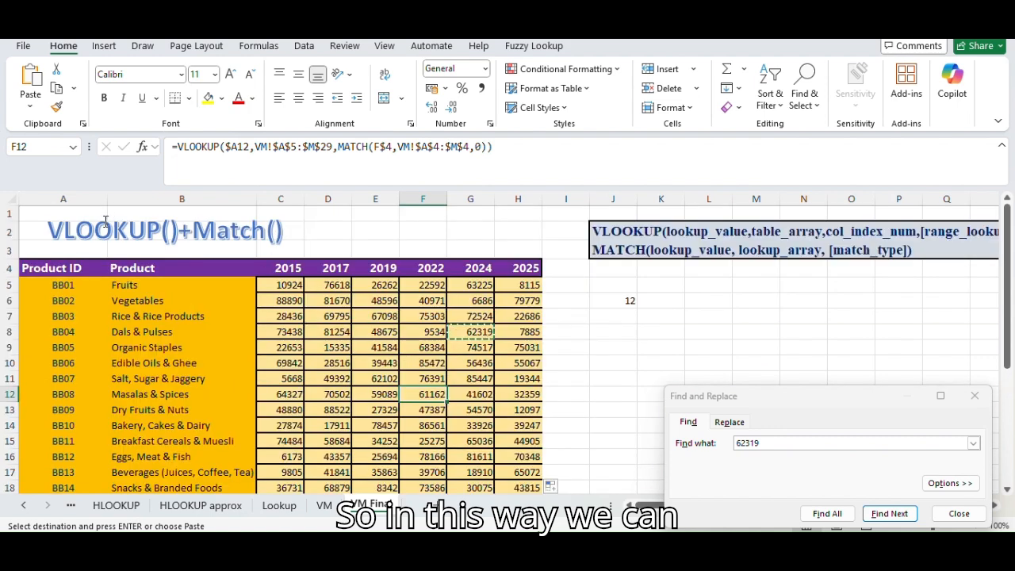
pyautogui.click(300, 316)
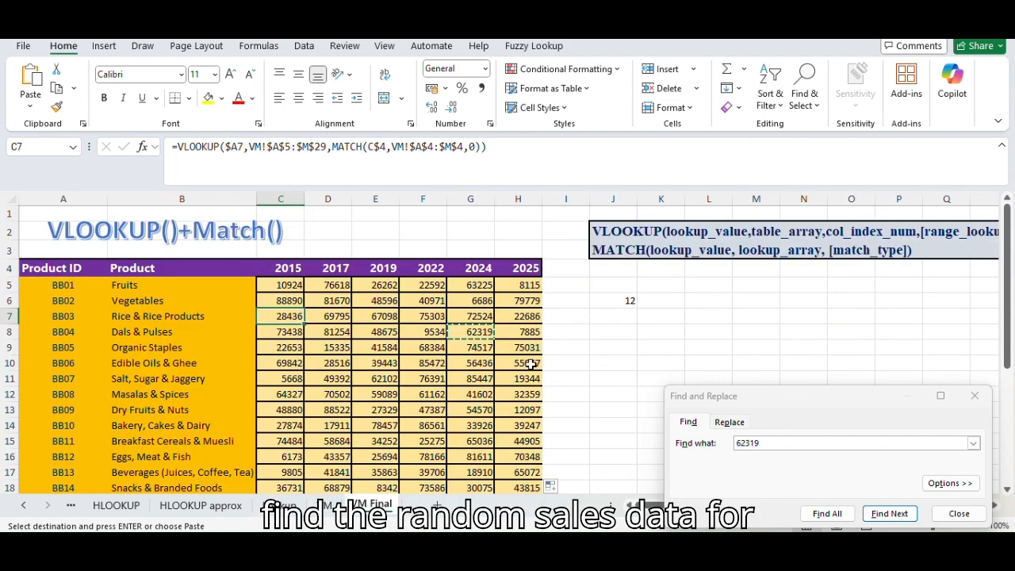
pyautogui.click(379, 347)
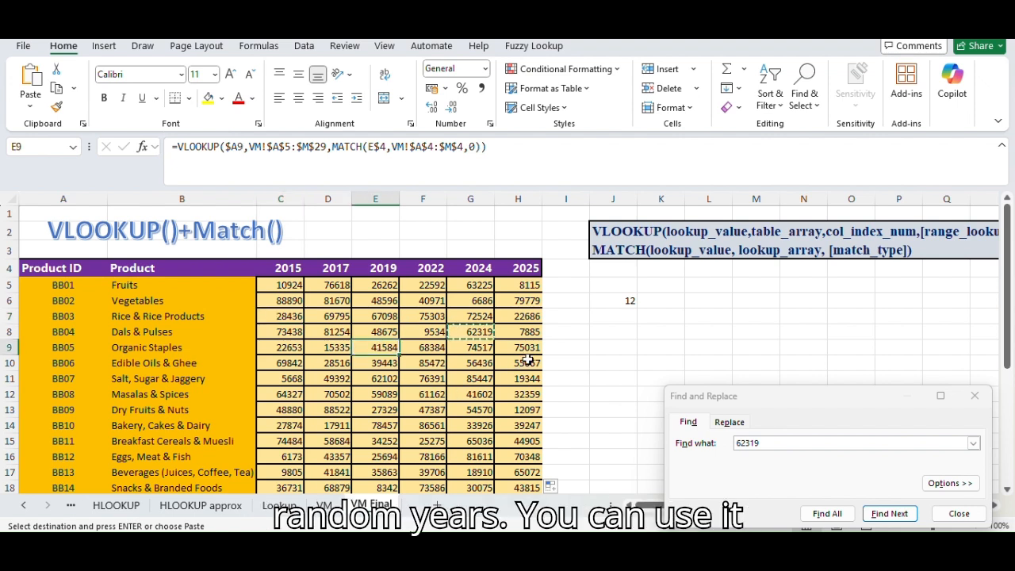
pyautogui.press('Escape')
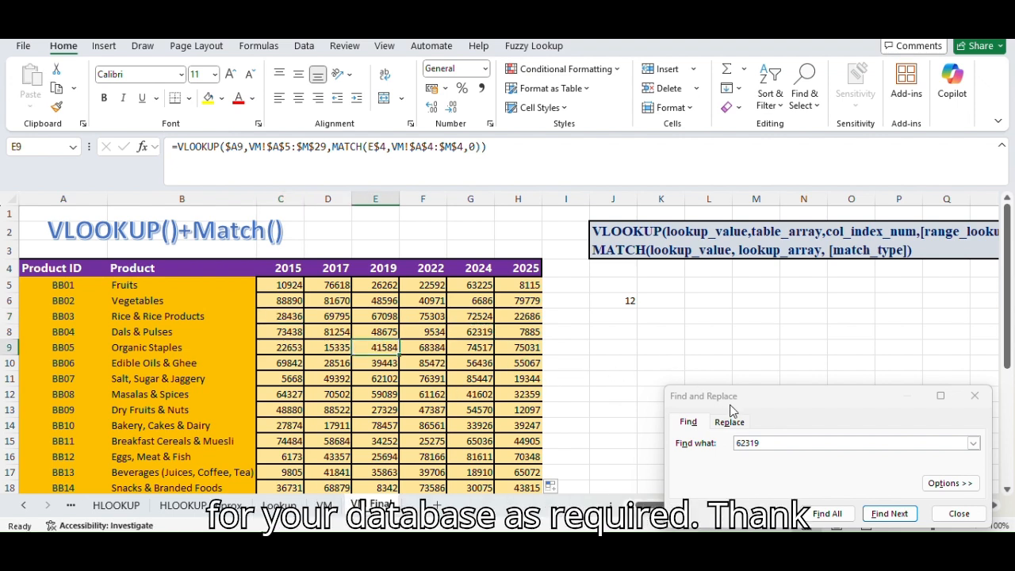
pyautogui.moveTo(732, 403); pyautogui.dragTo(659, 303)
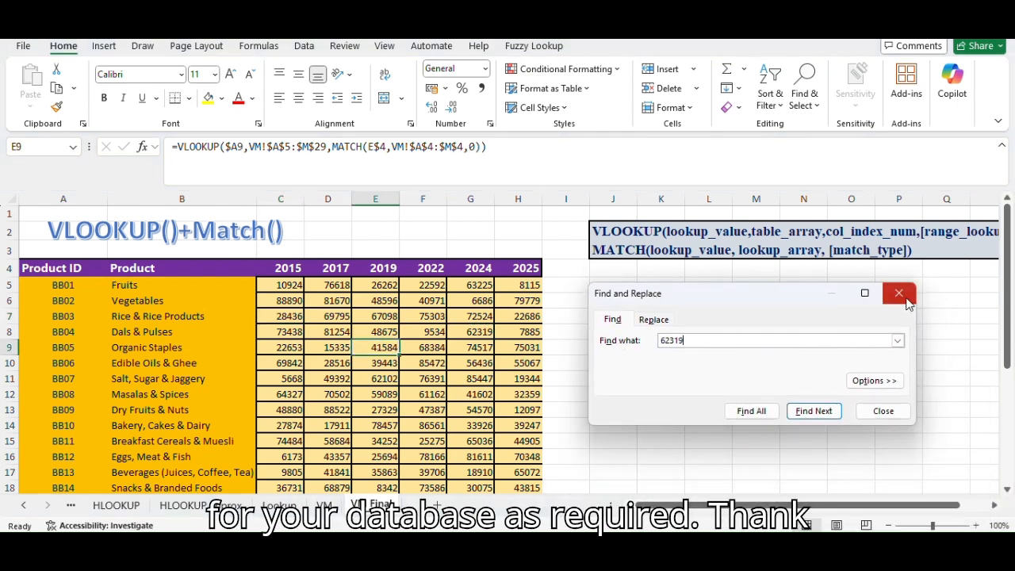